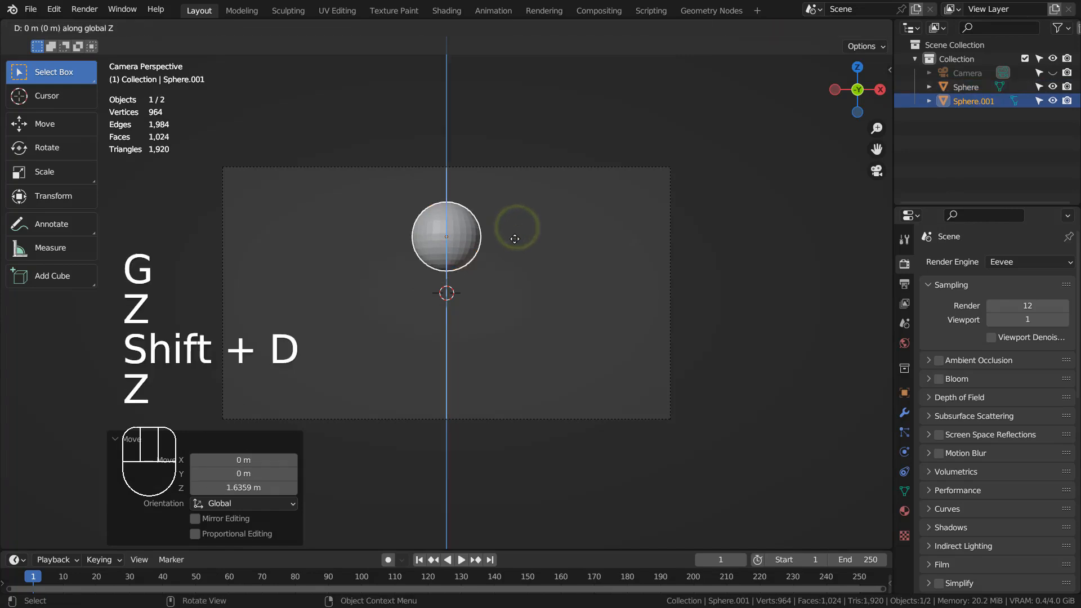
Place the duplicated sphere about 2.13 m below the original along Z and scale it up by about 1.78.
left_click(514, 302)
key("s")
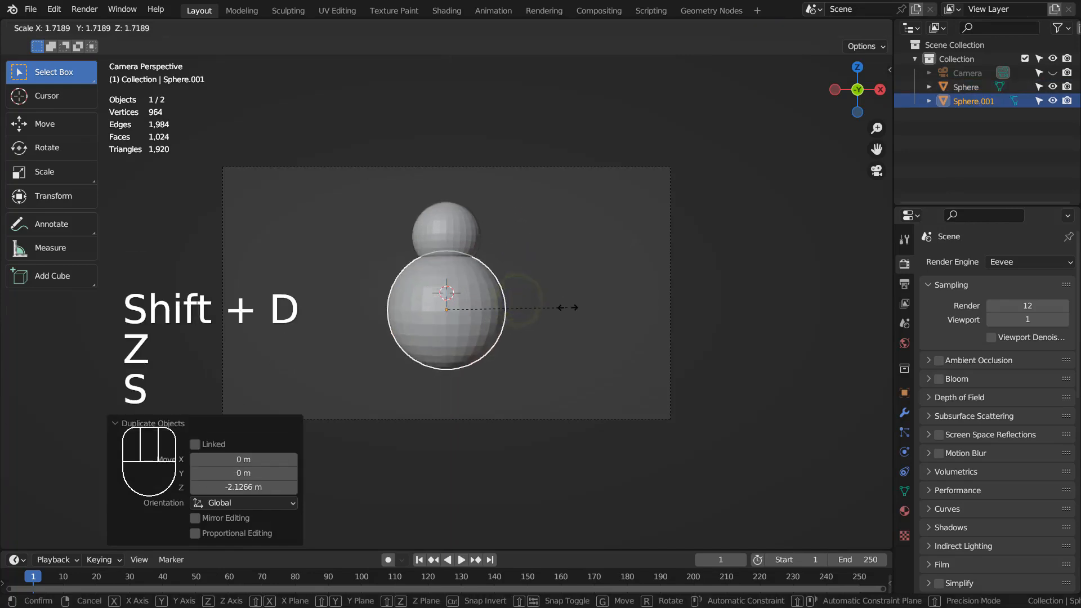
left_click(572, 309)
Move the lower sphere about 1.63 m back along the Y axis in the side view, returning to the camera view.
key("KP_3")
key("g")
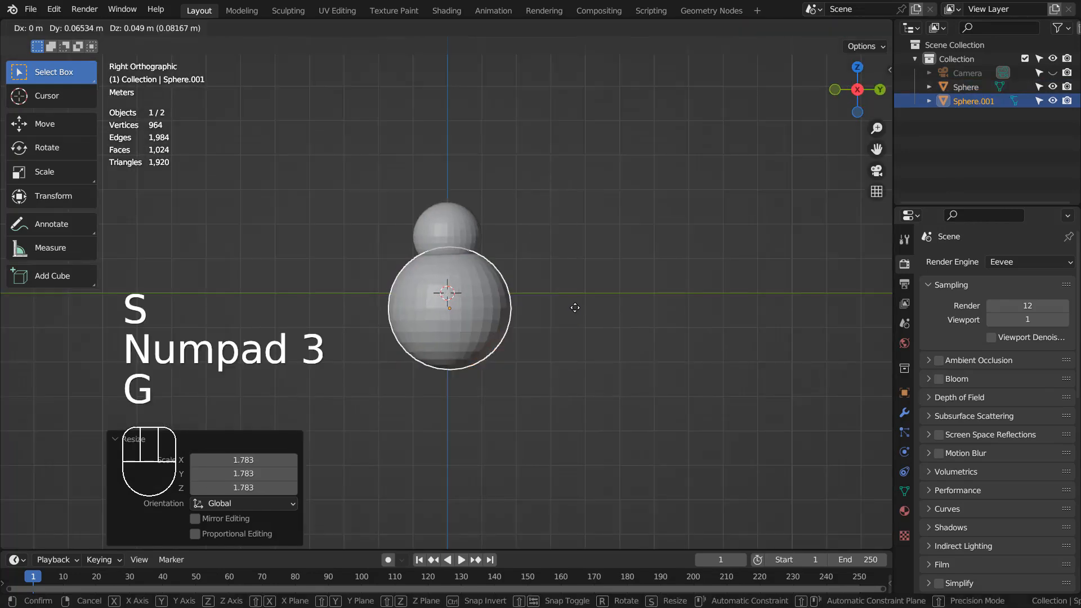
key("y")
left_click(629, 309)
key("KP_0")
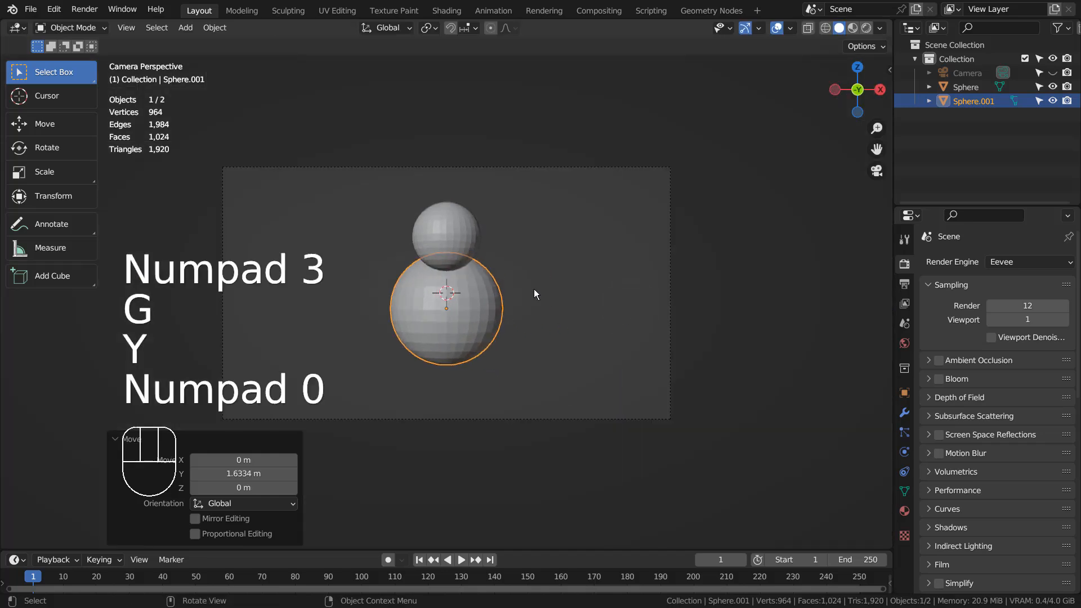
Scale both spheres together by about 1.63 and move them down along Z within the camera frame.
left_click(455, 247, "shift")
key("s")
left_click(539, 322)
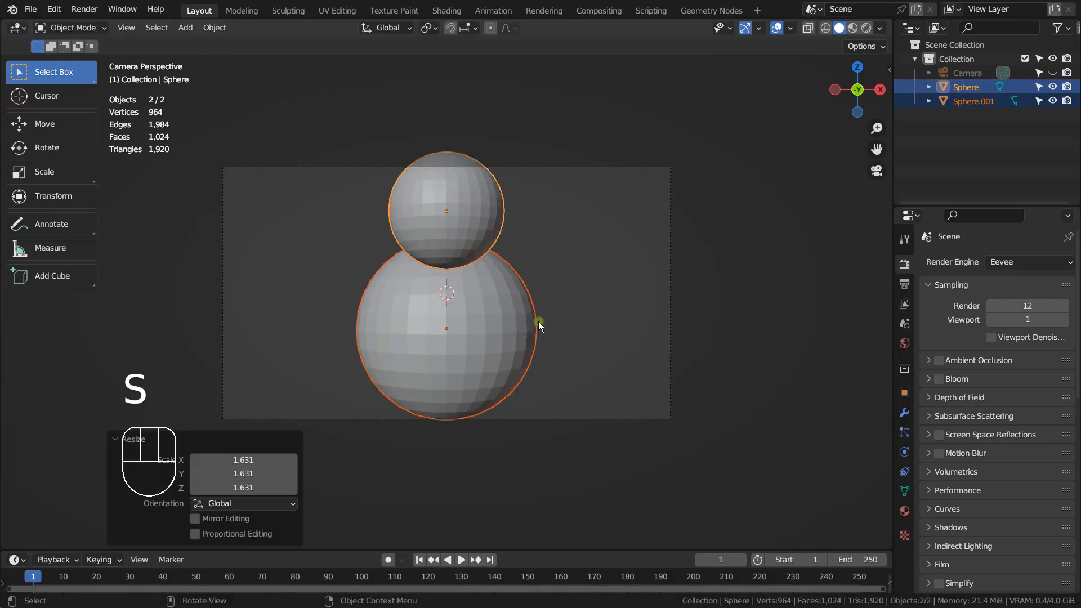
key("g")
key("z")
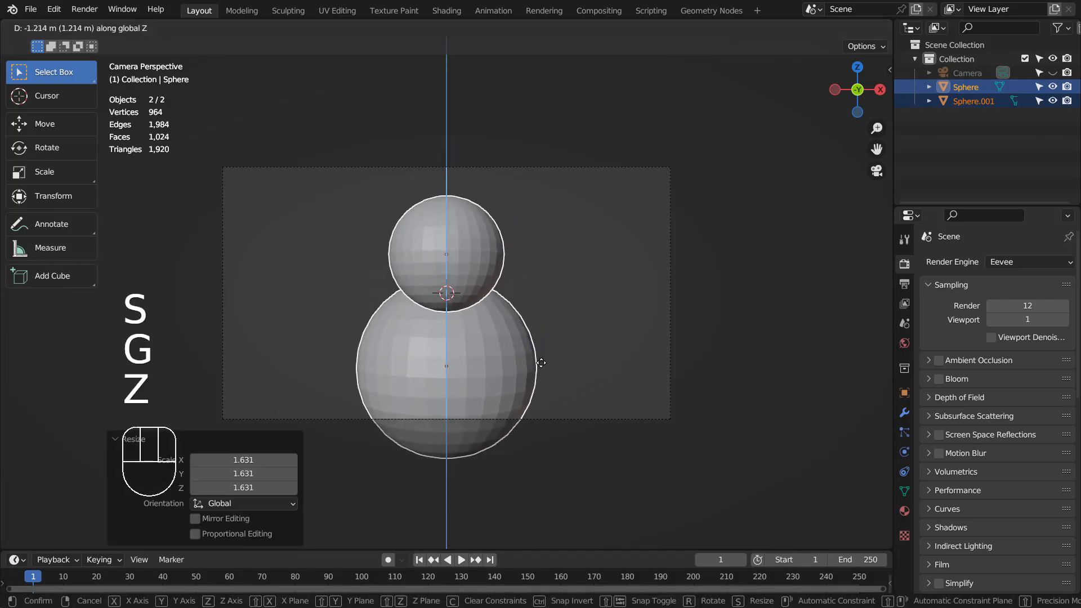
left_click(541, 364)
Apply Shade Smooth to both the upper and the lower sphere.
left_click(467, 276)
right_click(467, 276)
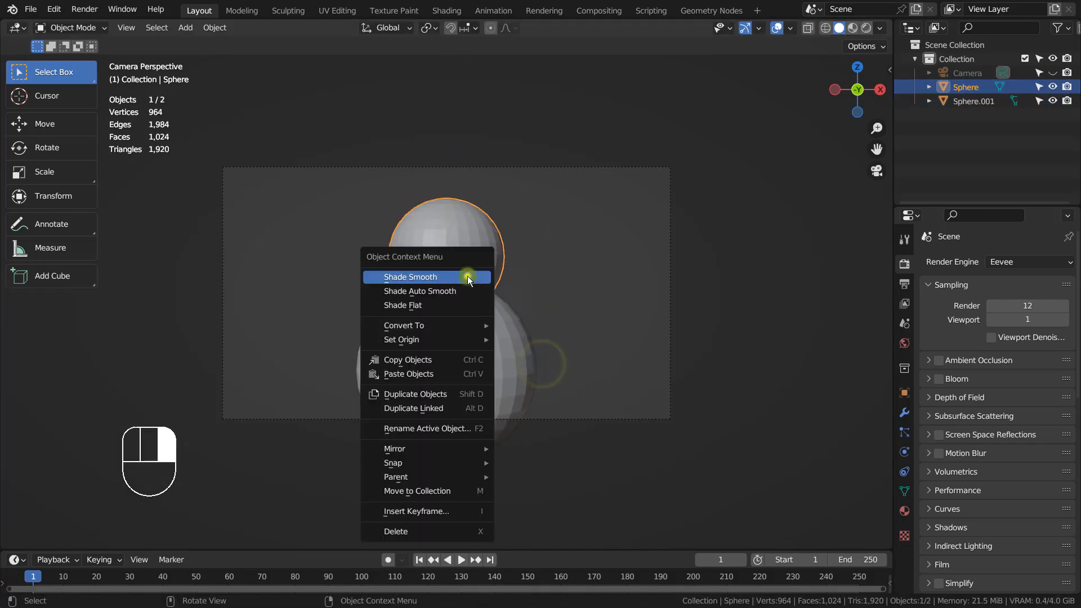
left_click(467, 277)
left_click(497, 338)
right_click(497, 338)
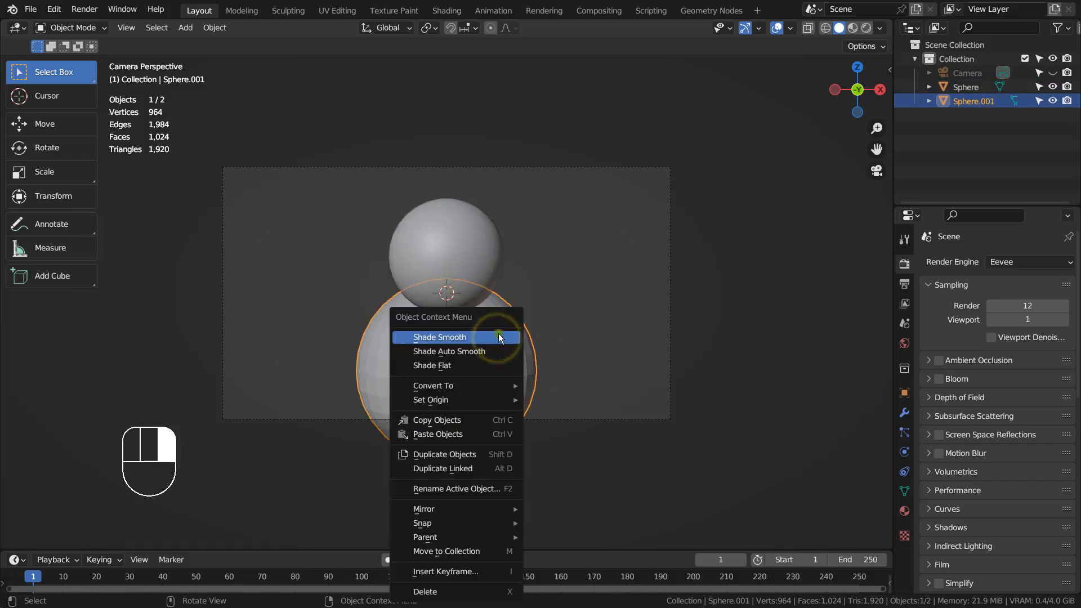
left_click(498, 337)
Widen the lower sphere slightly along the X axis and deselect it.
key("s")
key("x")
key("z")
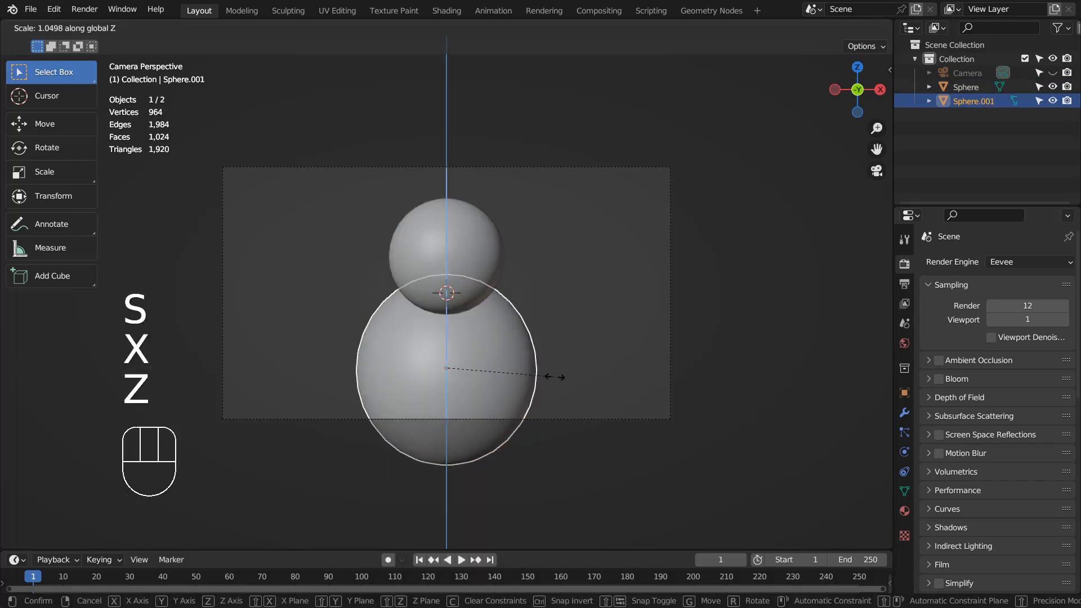
key("x")
left_click(563, 376)
left_click(573, 319)
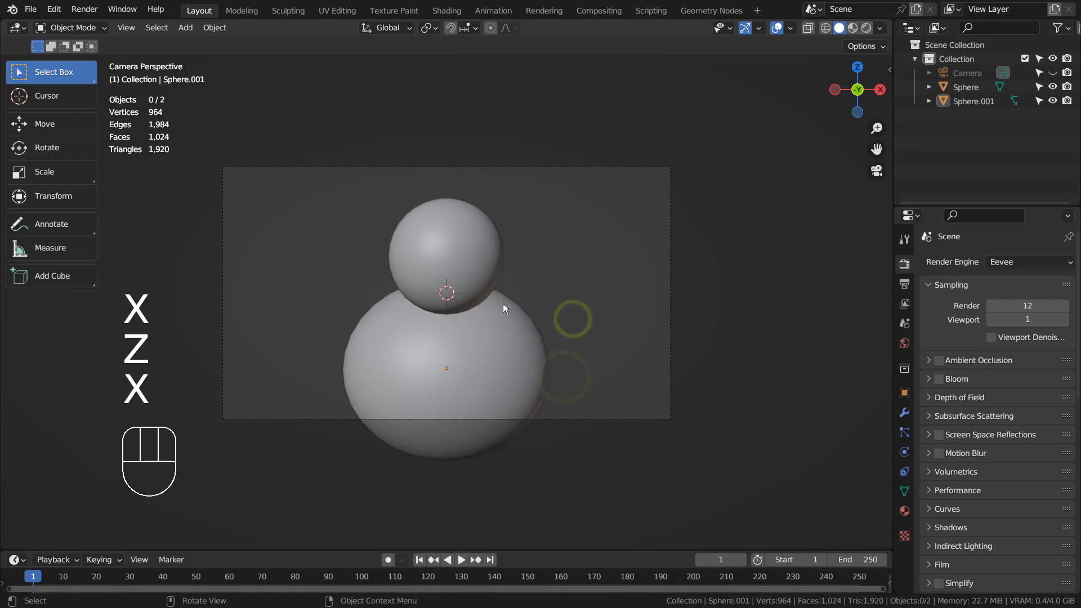
Select both spheres and scale them up by about 1.19.
left_click_drag(535, 257, 434, 301)
key("s")
left_click(522, 380)
Move both spheres down along Z so the lower one extends past the camera frame, and render the image.
key("g")
key("z")
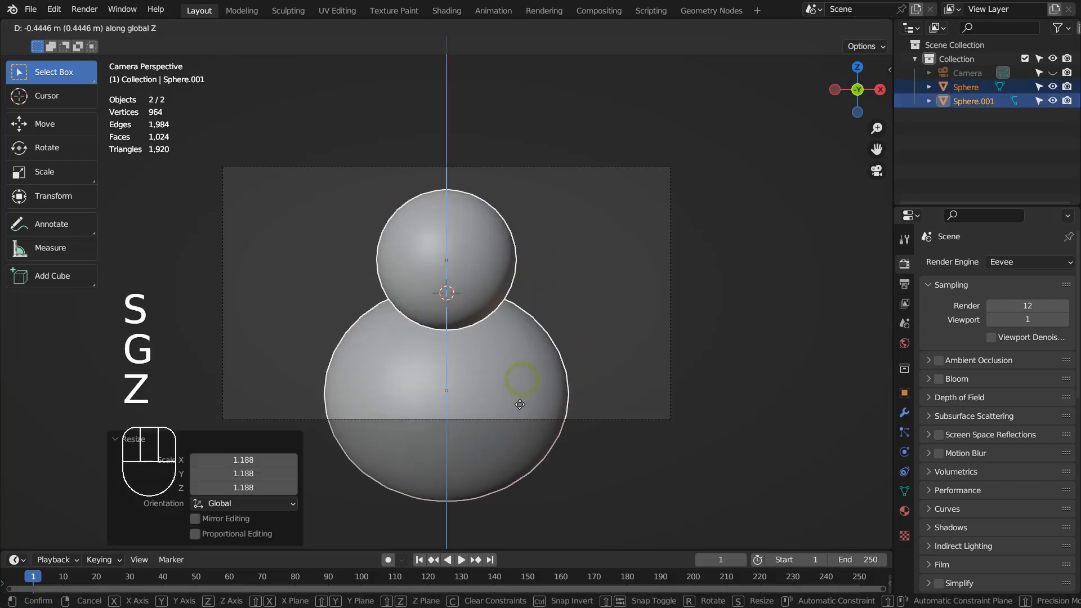
left_click(520, 410)
left_click(603, 338)
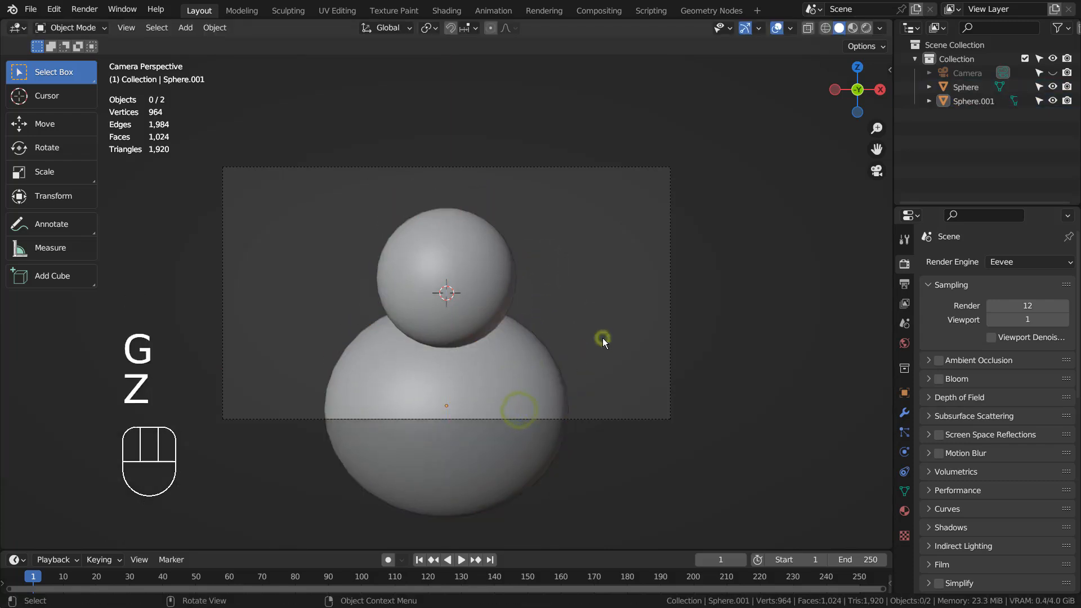
key("F12")
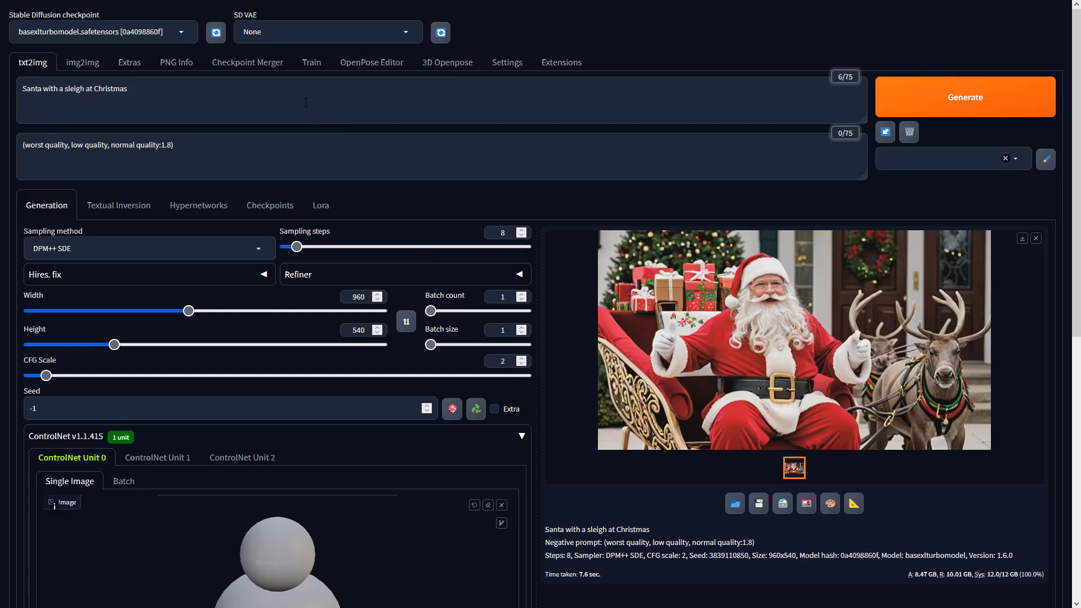
Switch to the Stable Diffusion web UI and check the prompt and the output width and height settings.
left_click(306, 102)
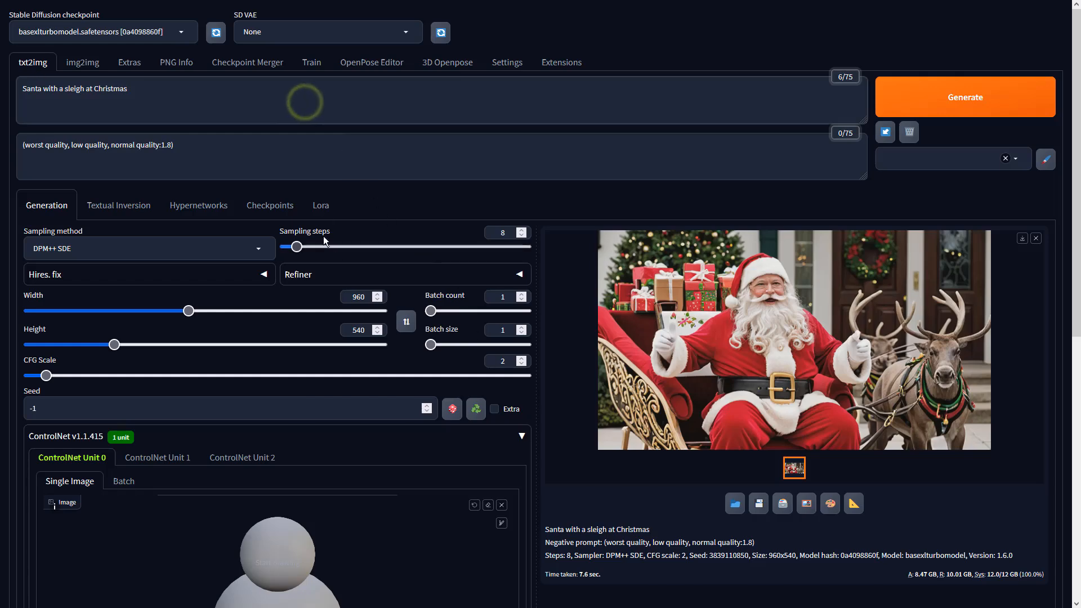
left_click(368, 297)
left_click(364, 331)
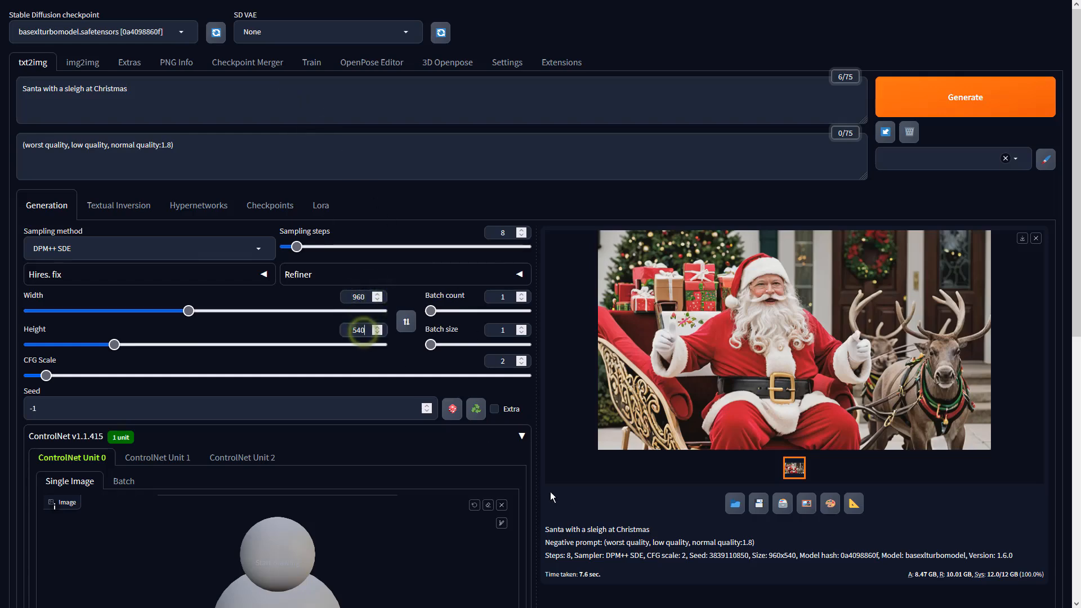
left_click(597, 520)
Set ControlNet Unit 0 to the Depth control type with preprocessor none and the sai_xl_depth_256lora model.
scroll(597, 520, "down", 6)
left_click(137, 363)
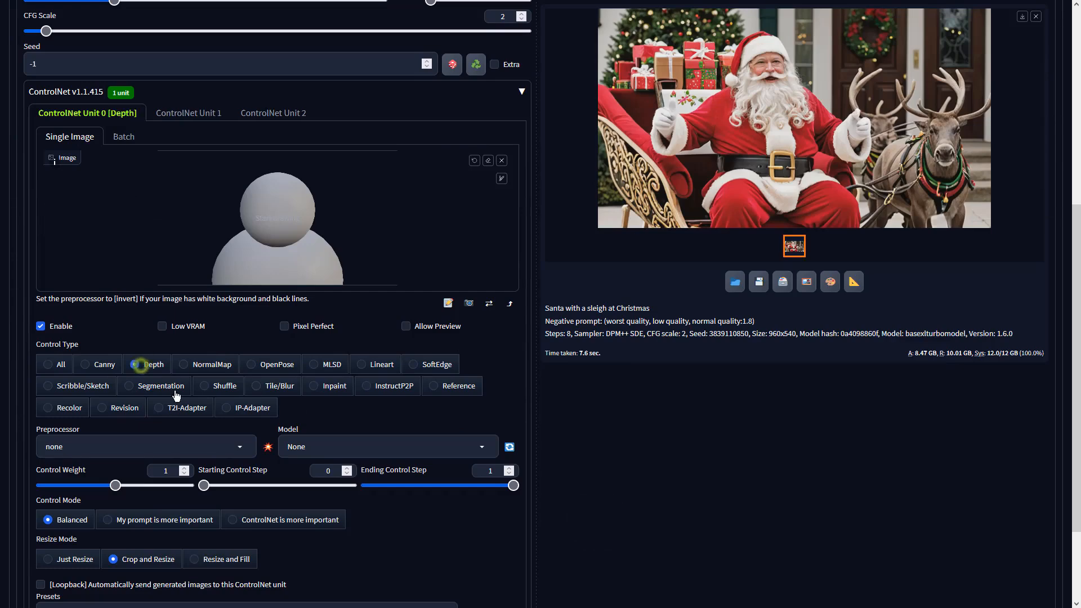
left_click(238, 448)
left_click(67, 380)
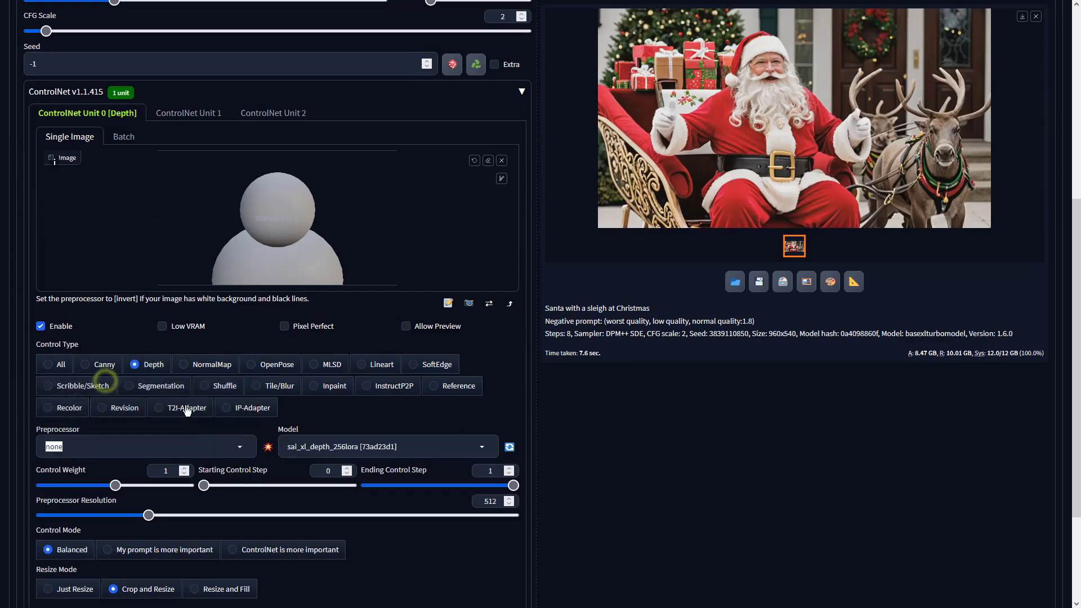
left_click(337, 448)
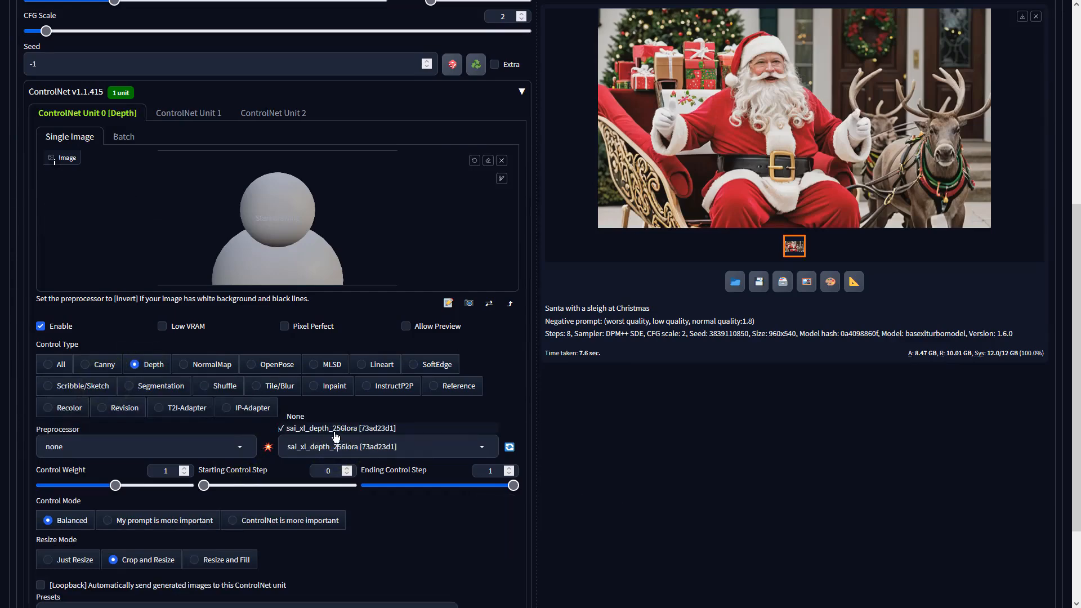
left_click(678, 326)
Generate a txt2img image from the Santa sleigh prompt and inspect the result at full size.
scroll(668, 357, "up", 6)
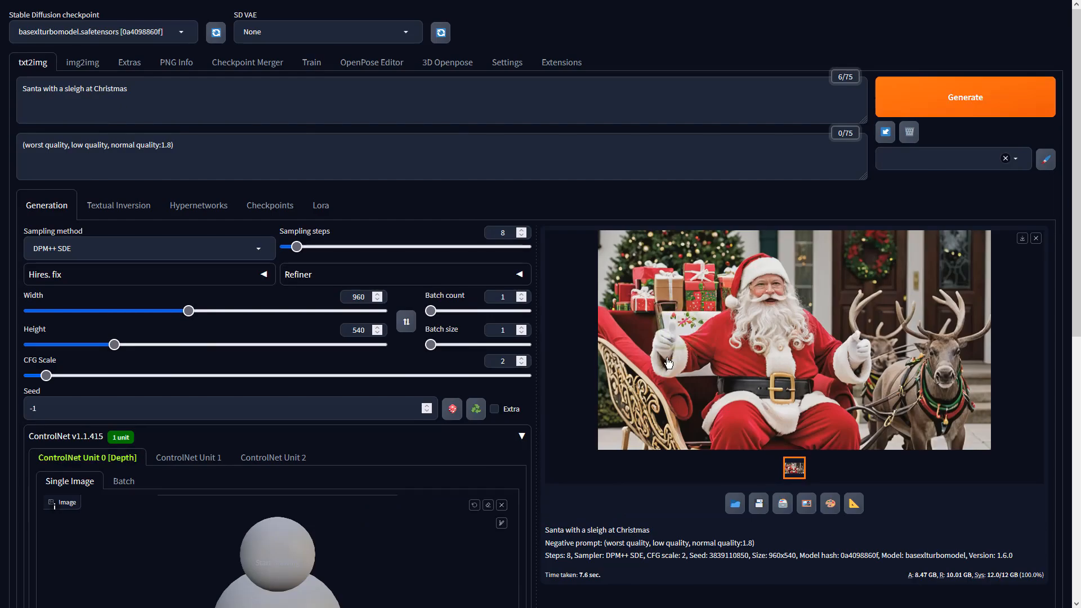
left_click(283, 147)
left_click(907, 99)
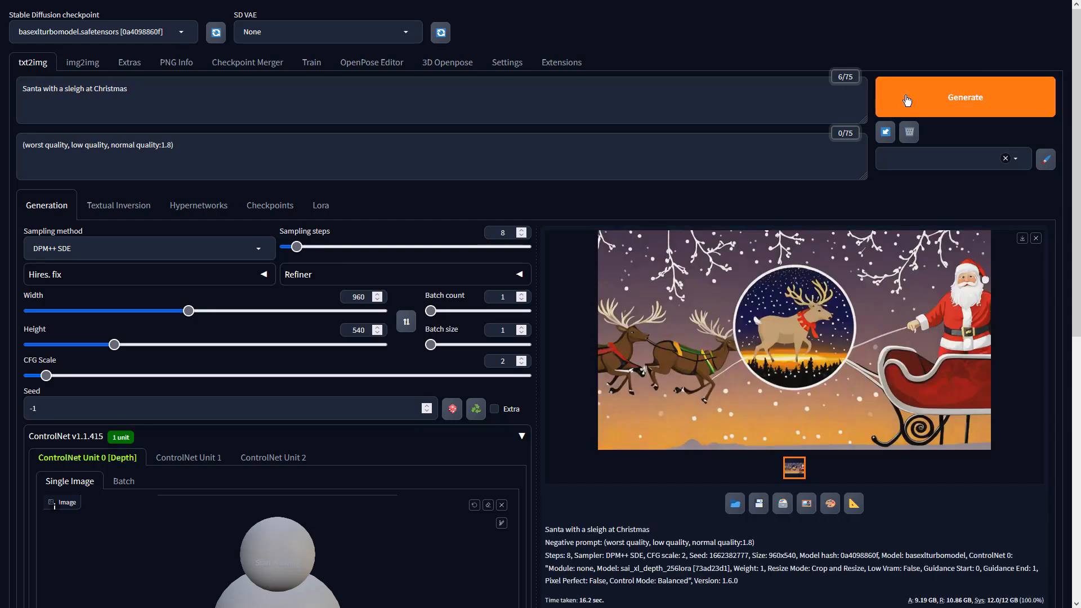
left_click(872, 300)
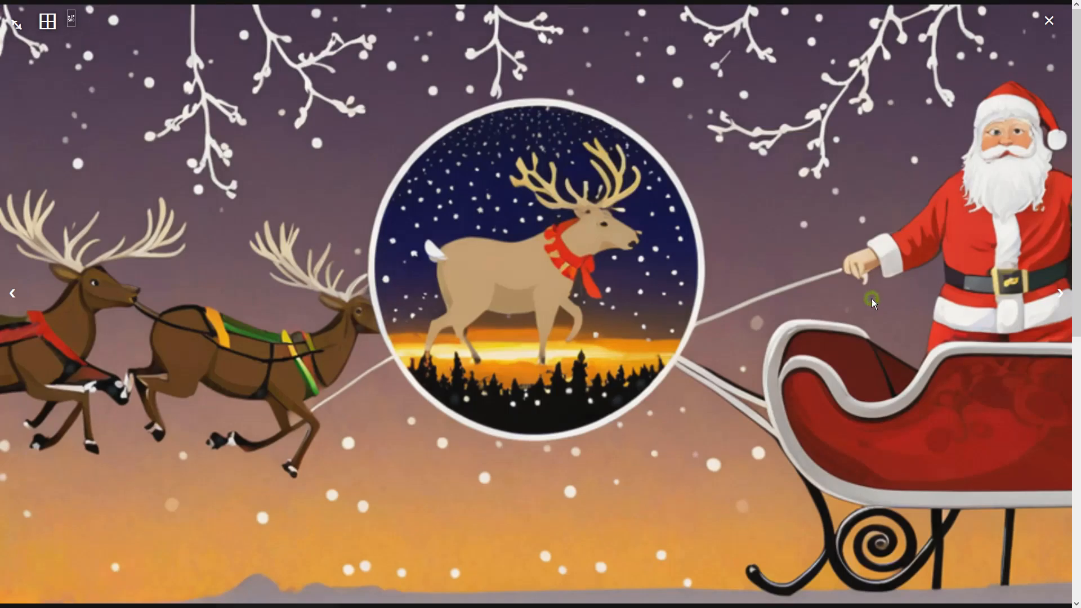
left_click(819, 361)
Send the generated image to img2img and set the sampling method to DPM++ SDE.
left_click(814, 502)
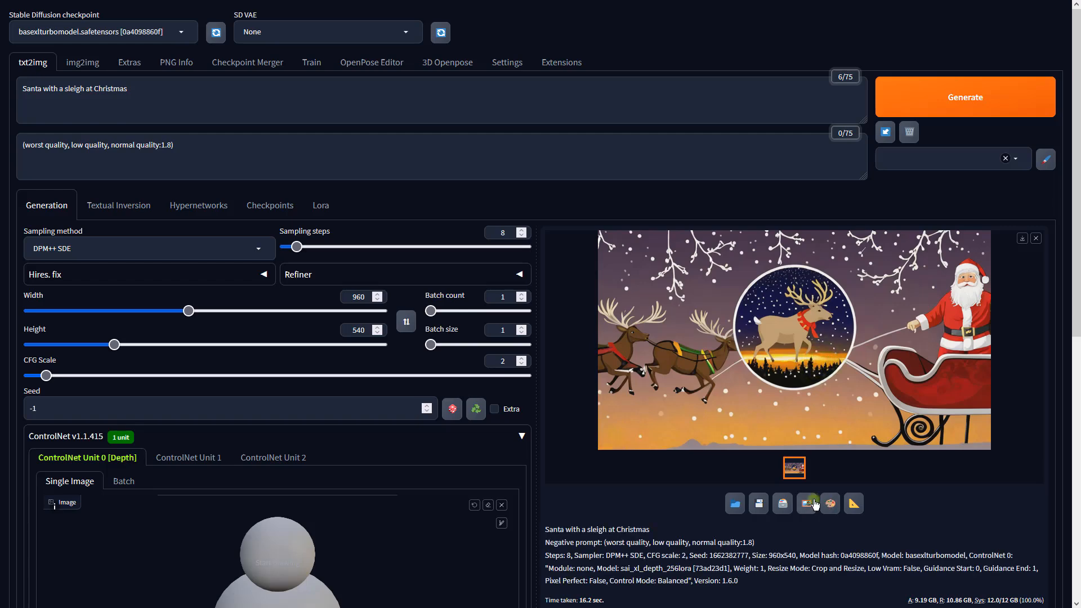
scroll(338, 387, "down", 5)
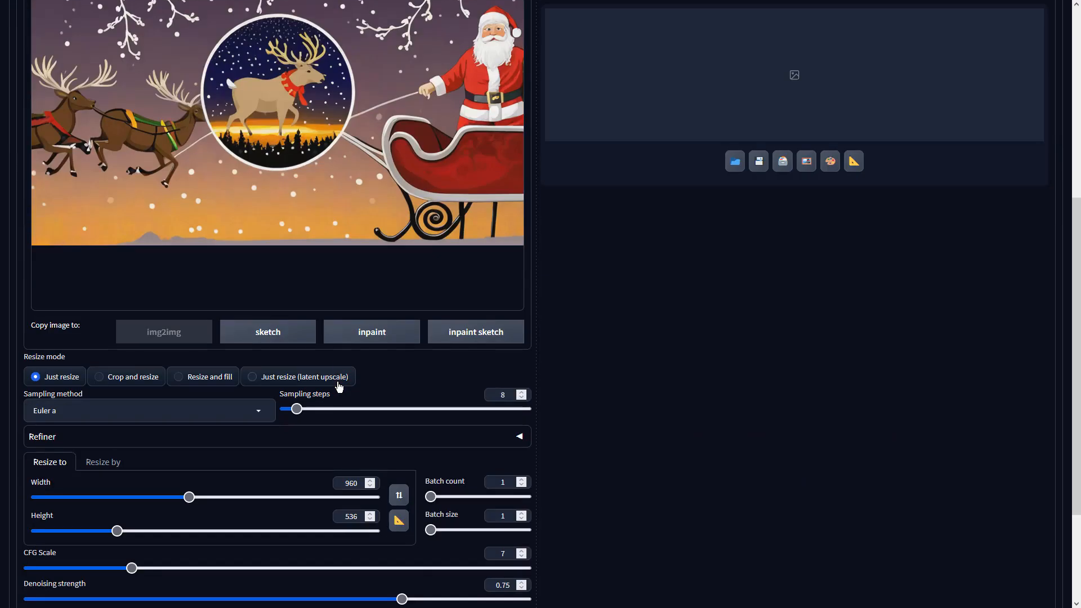
left_click(241, 403)
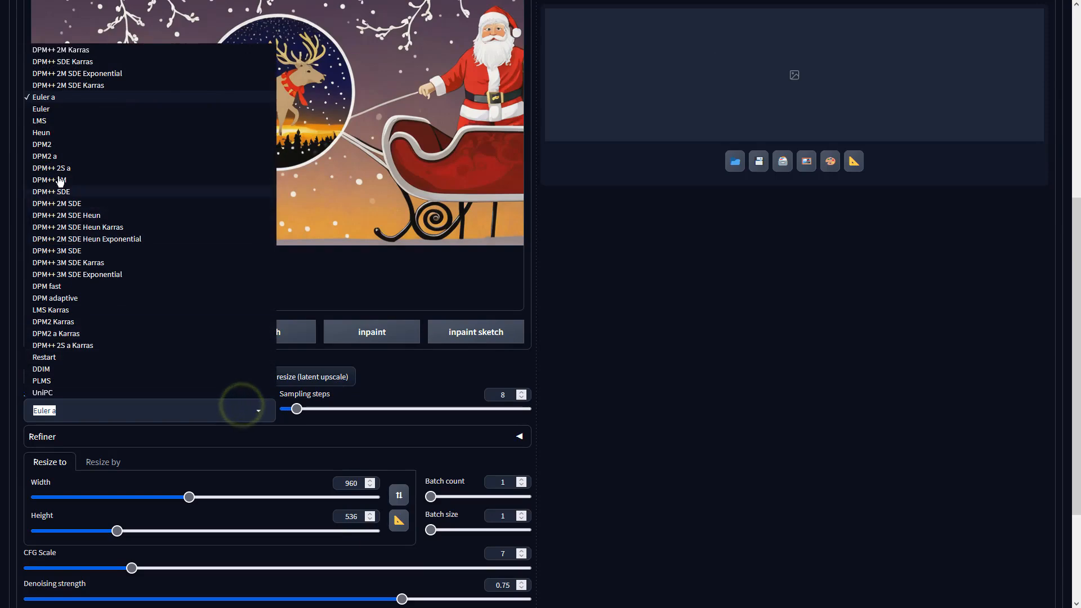
left_click(83, 193)
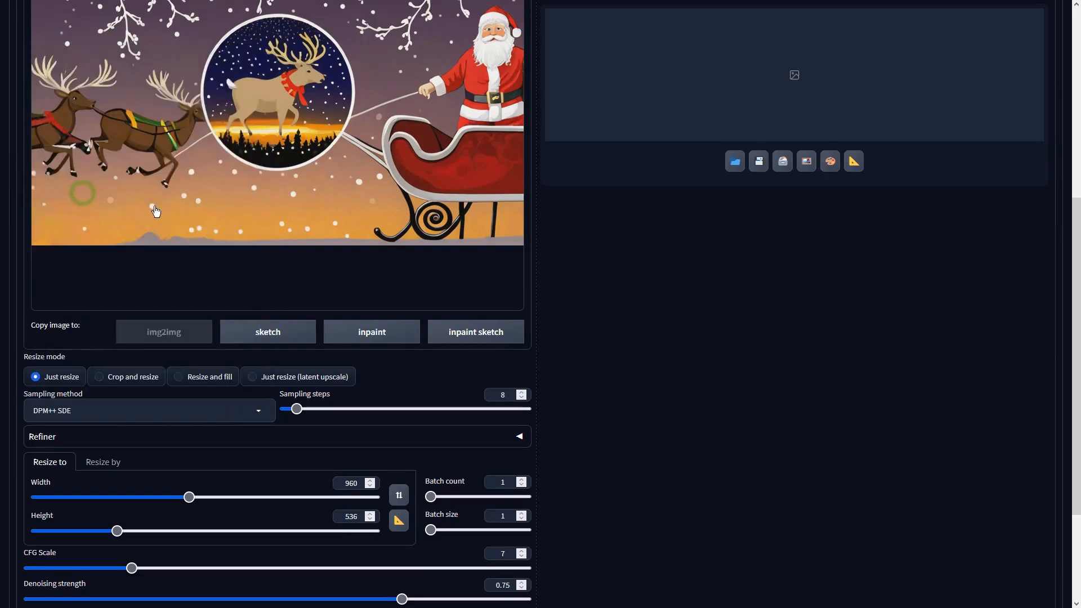
Set the img2img batch count to 4 and the CFG scale to 2.
double_click(507, 482)
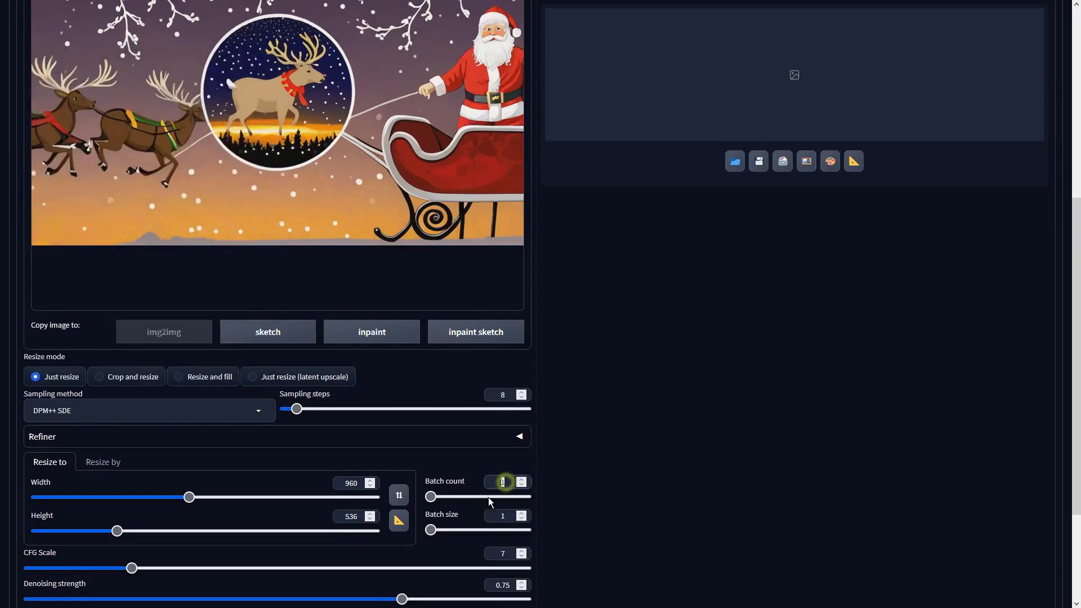
type("4")
double_click(503, 553)
type("2")
left_click(642, 517)
scroll(644, 516, "up", 6)
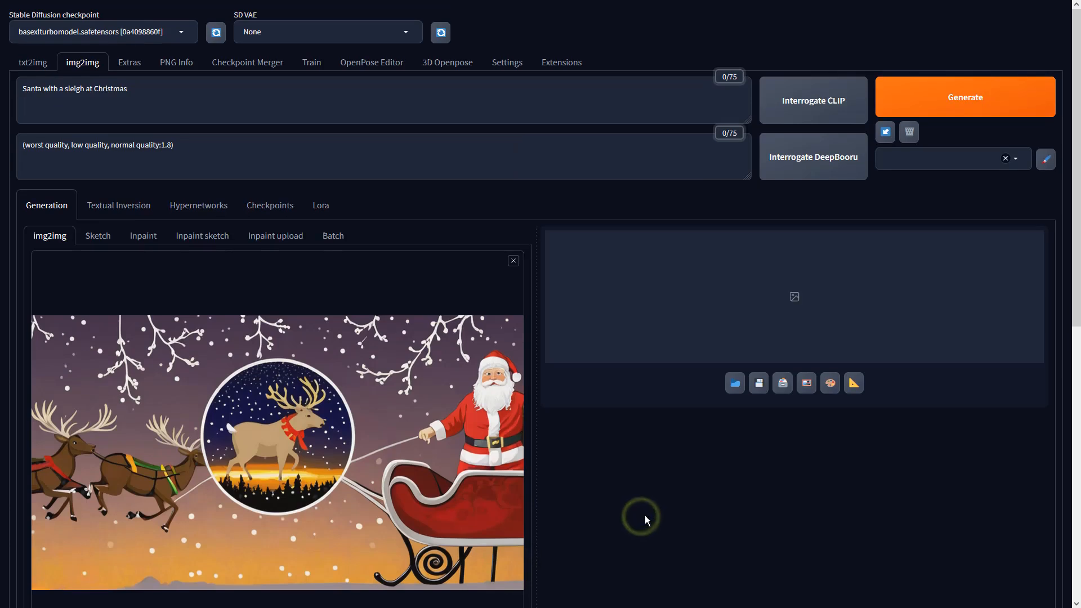
Generate the img2img batch and browse the results at full size, ending on the second image.
left_click(955, 95)
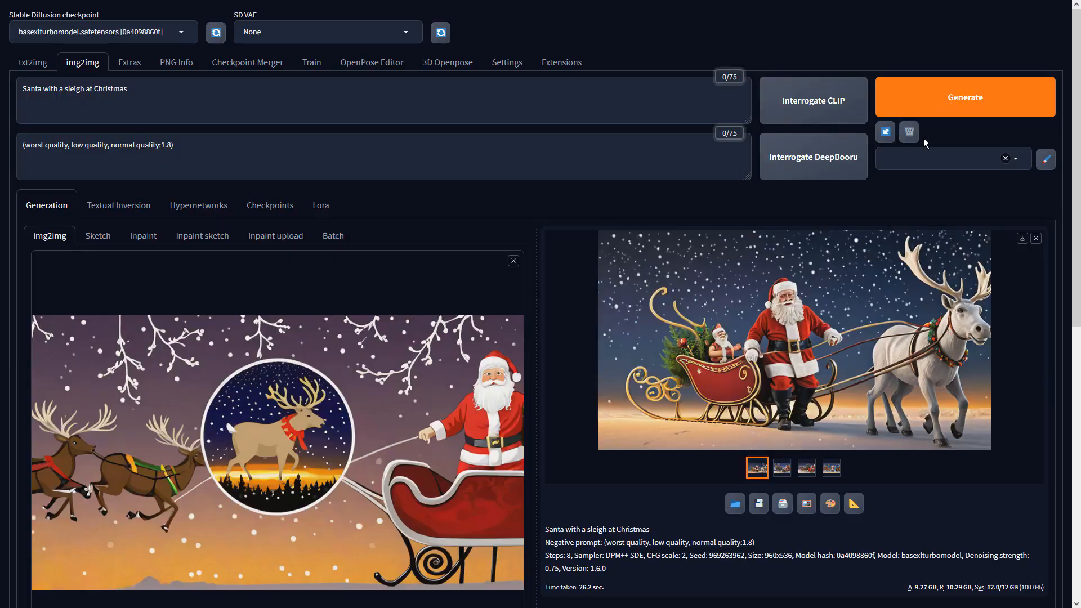
left_click(864, 307)
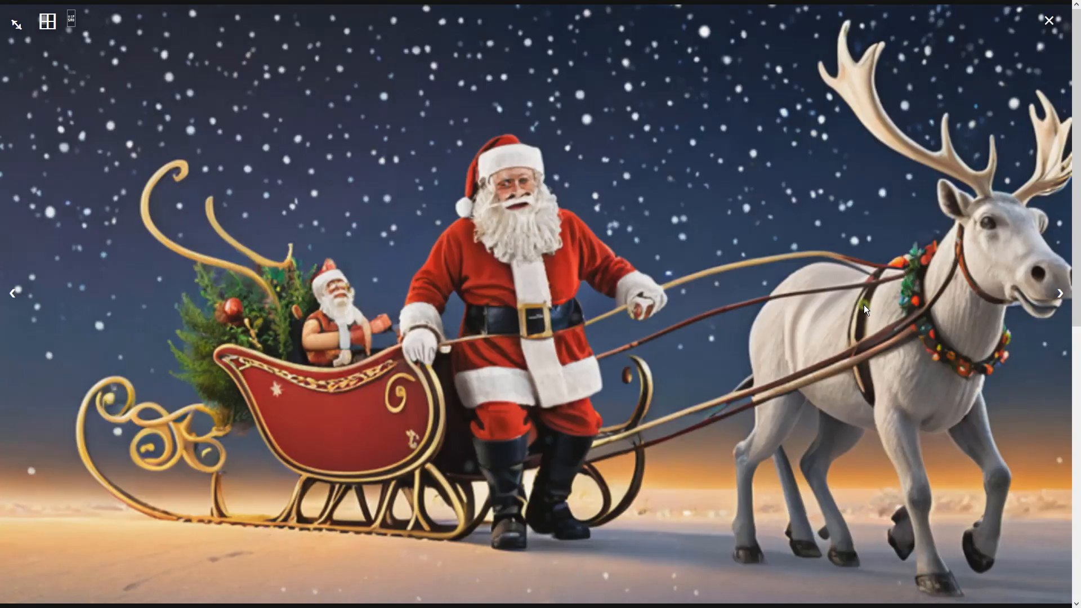
left_click(1057, 293)
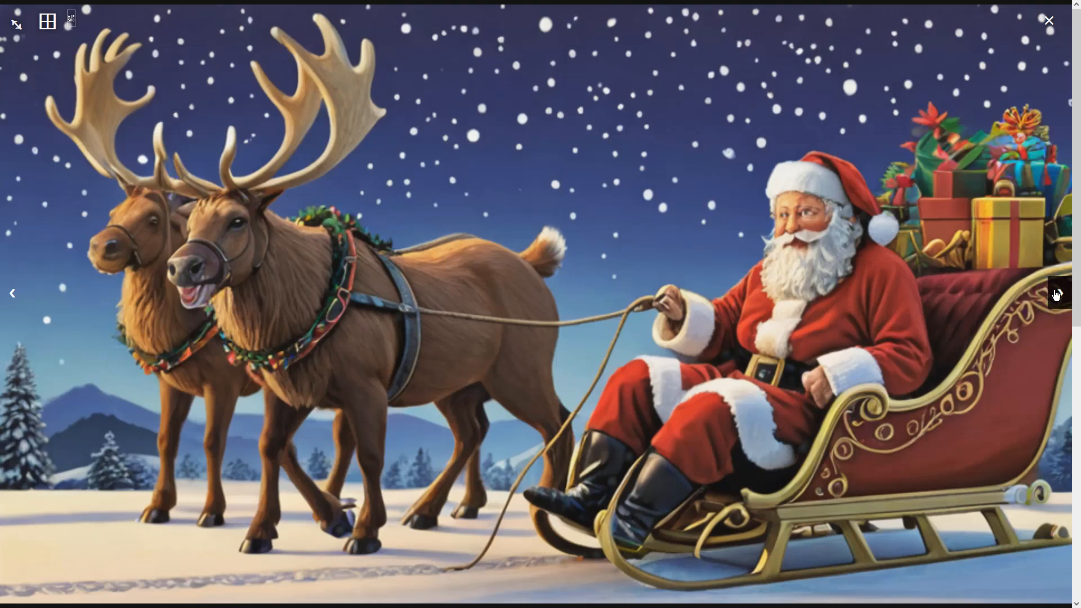
left_click(1057, 293)
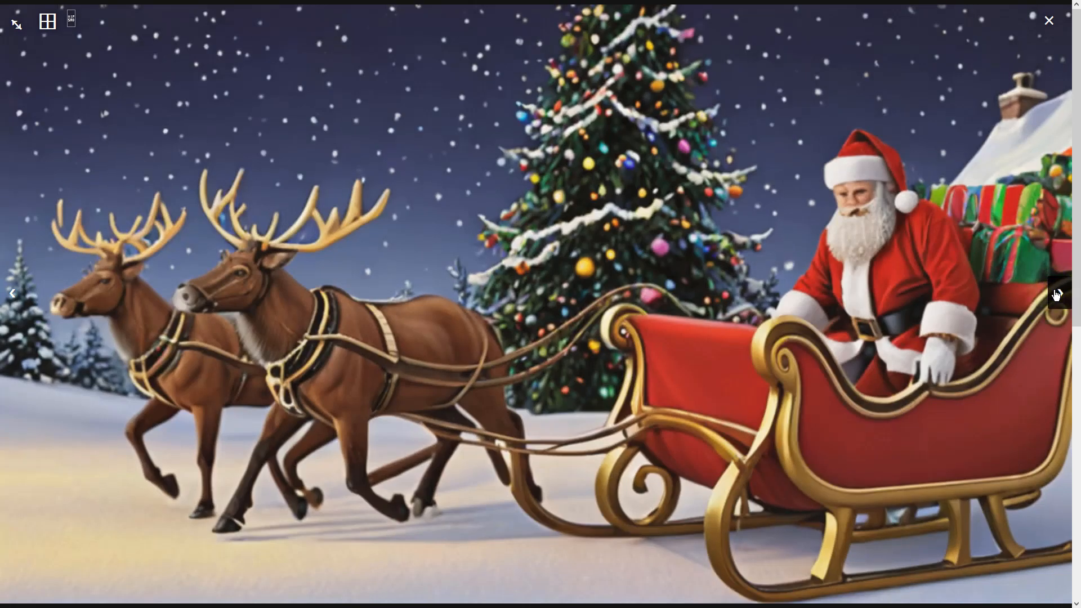
left_click(1057, 294)
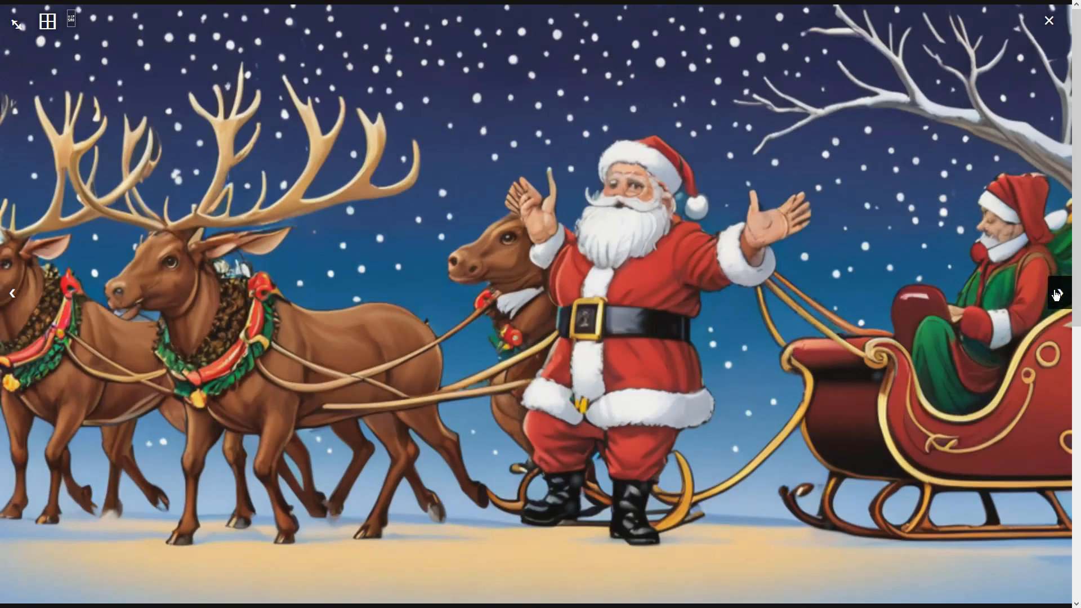
left_click(1057, 293)
left_click(1057, 293)
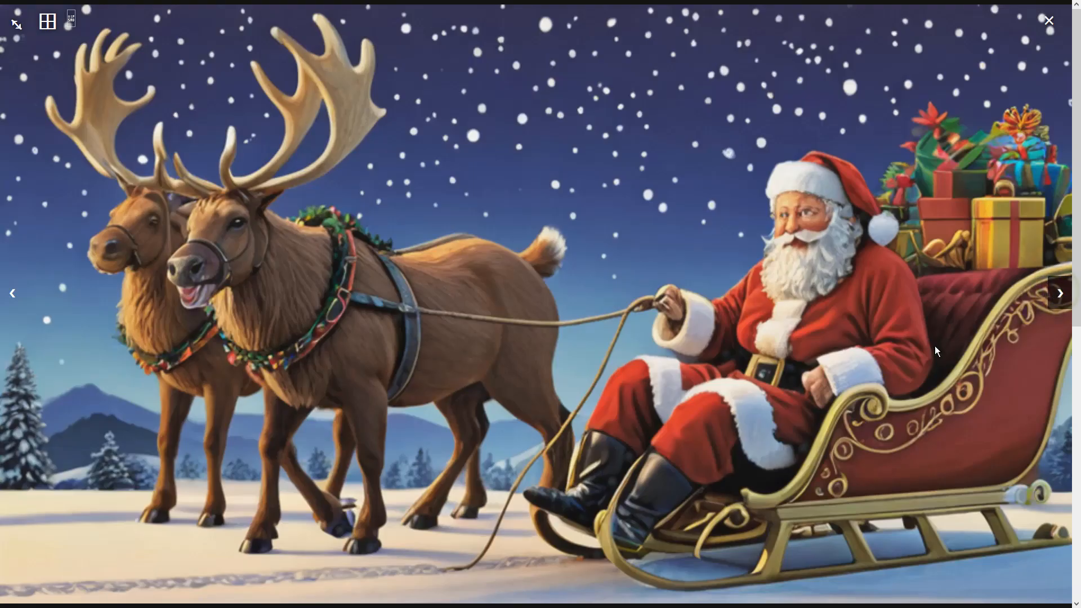
left_click(932, 346)
Send the selected second result back to img2img as the source image and set the denoising strength to 0.7.
left_click(807, 500)
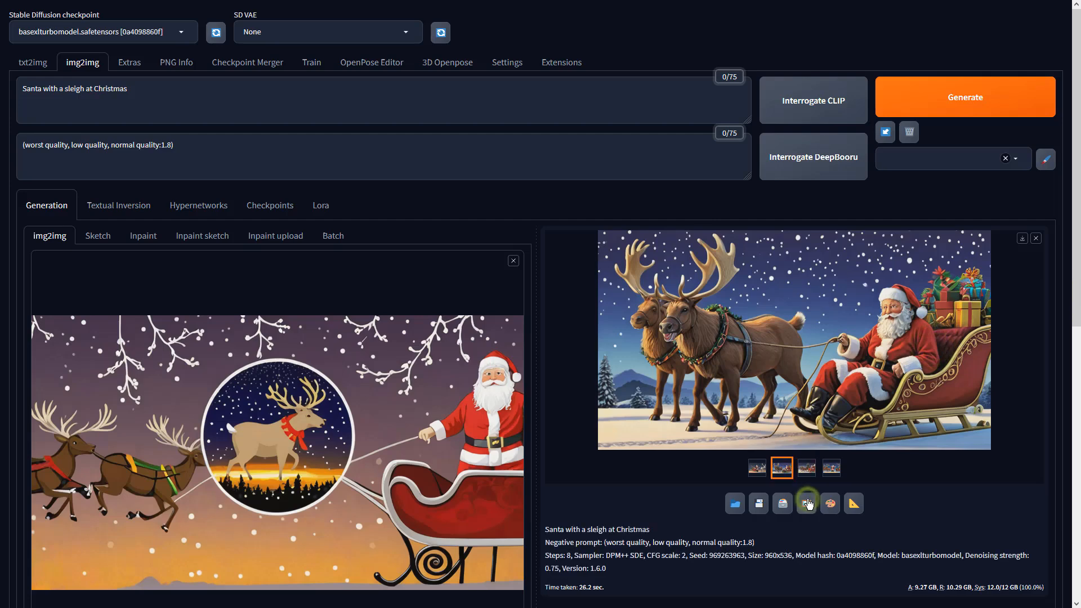
scroll(406, 348, "down", 4)
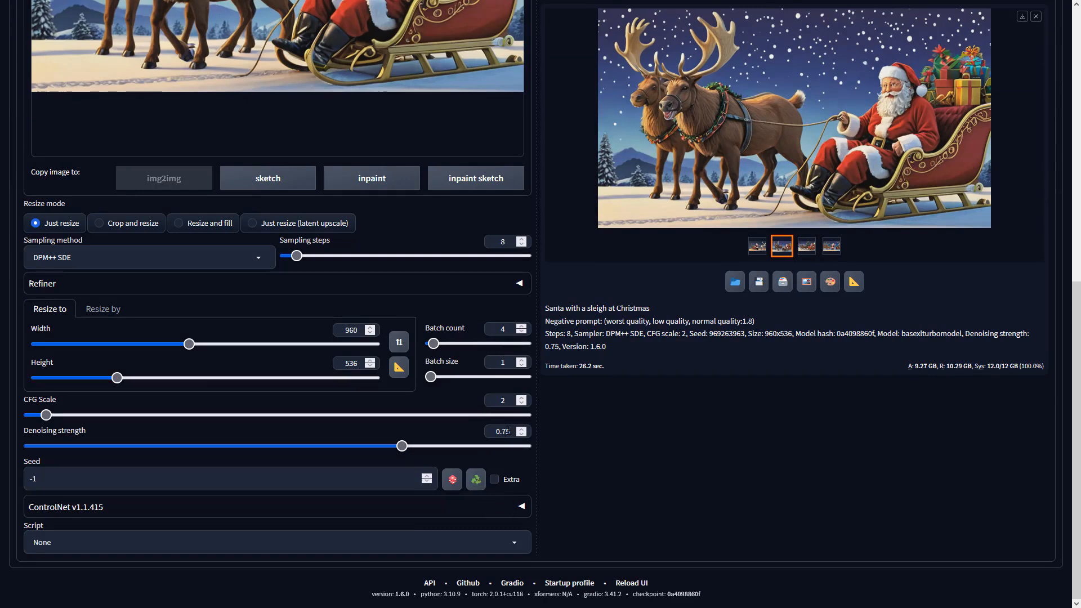
left_click_drag(503, 431, 513, 431)
type("7")
left_click(701, 435)
scroll(707, 435, "up", 9)
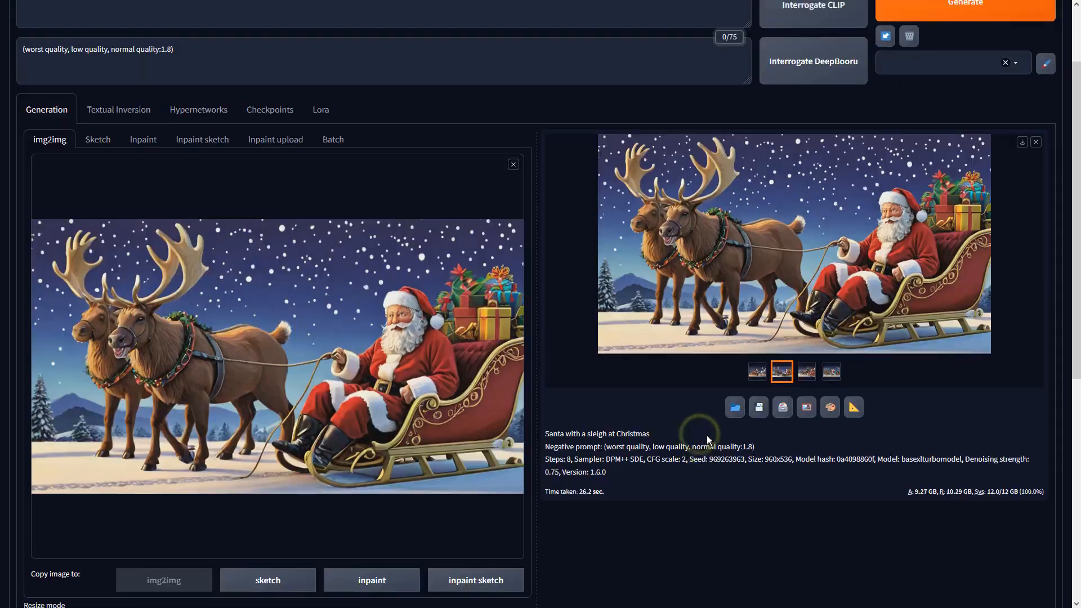
Generate a new img2img batch and browse the results at full size, ending on the third image.
left_click(922, 111)
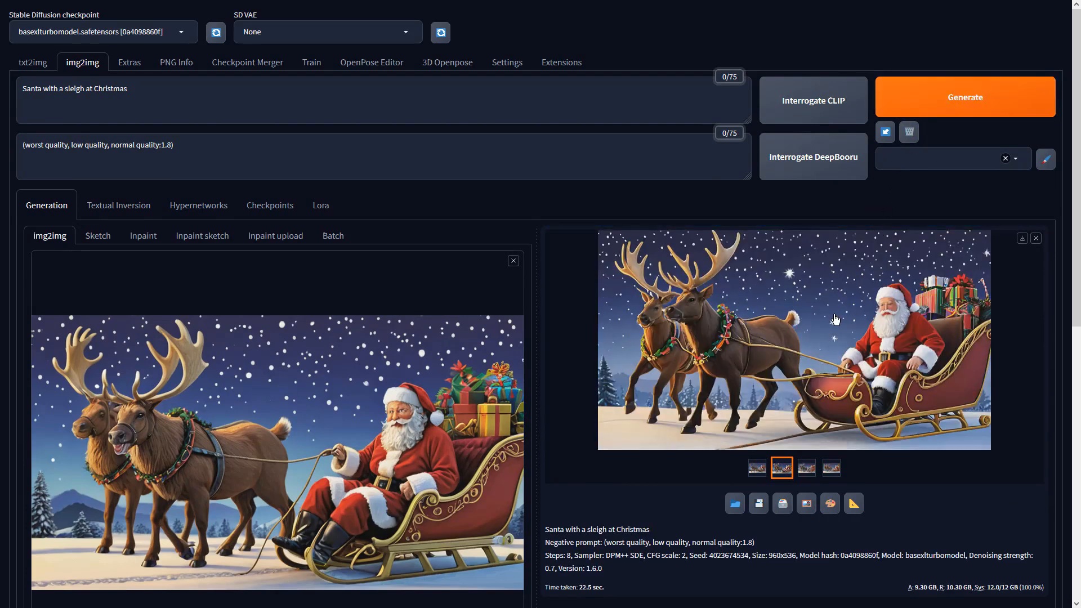
left_click(926, 348)
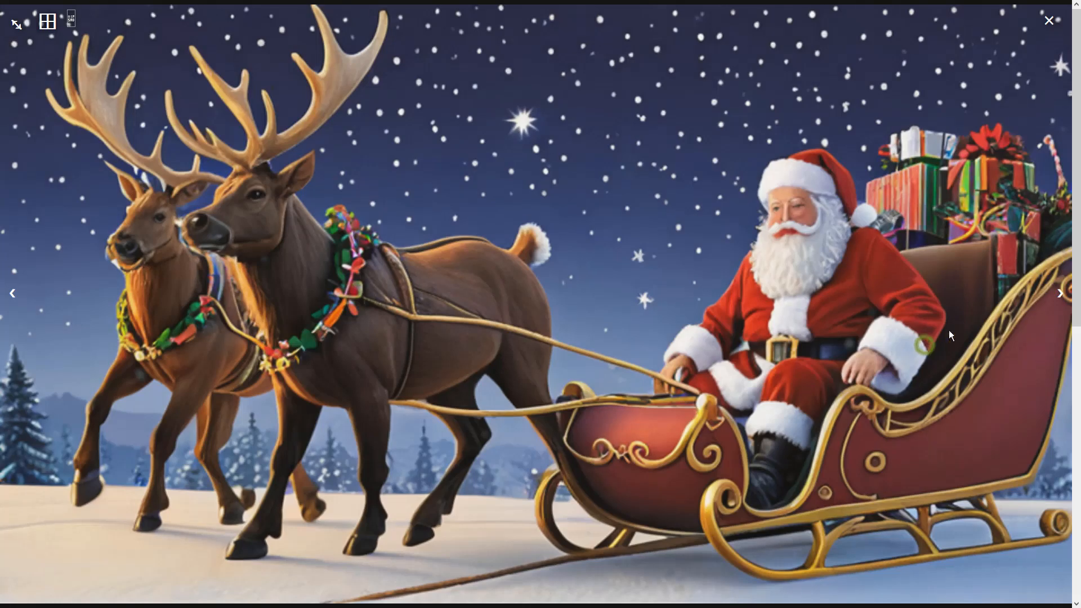
left_click(1058, 293)
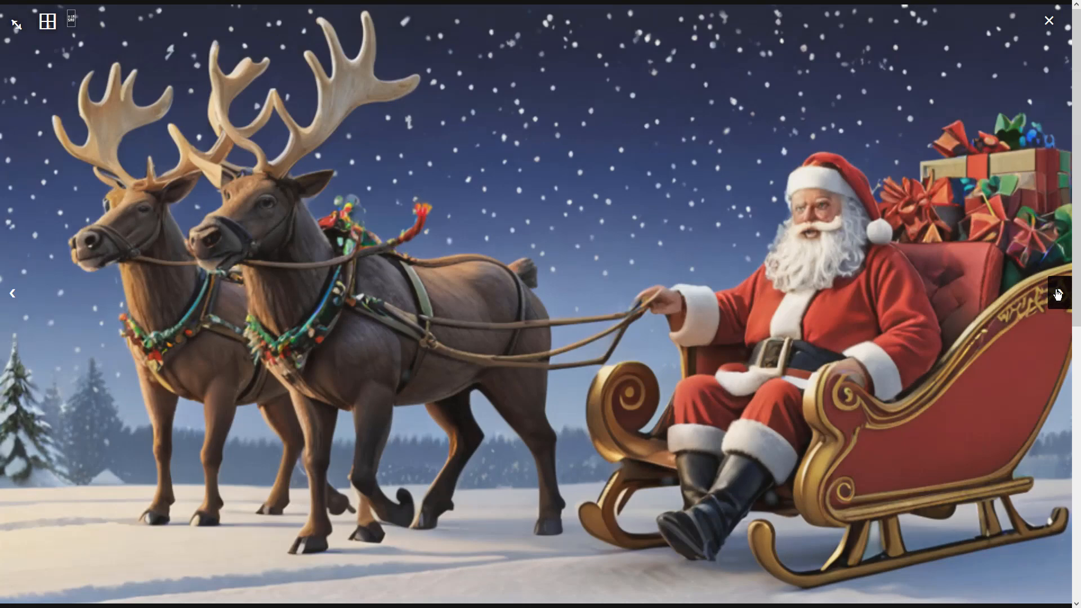
left_click(1057, 294)
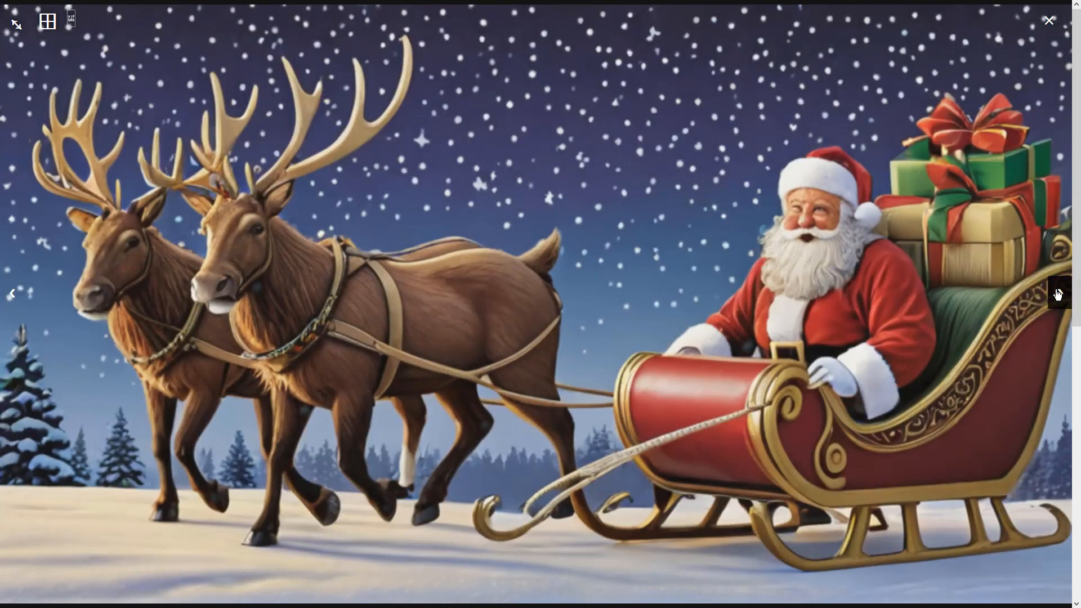
left_click(1058, 294)
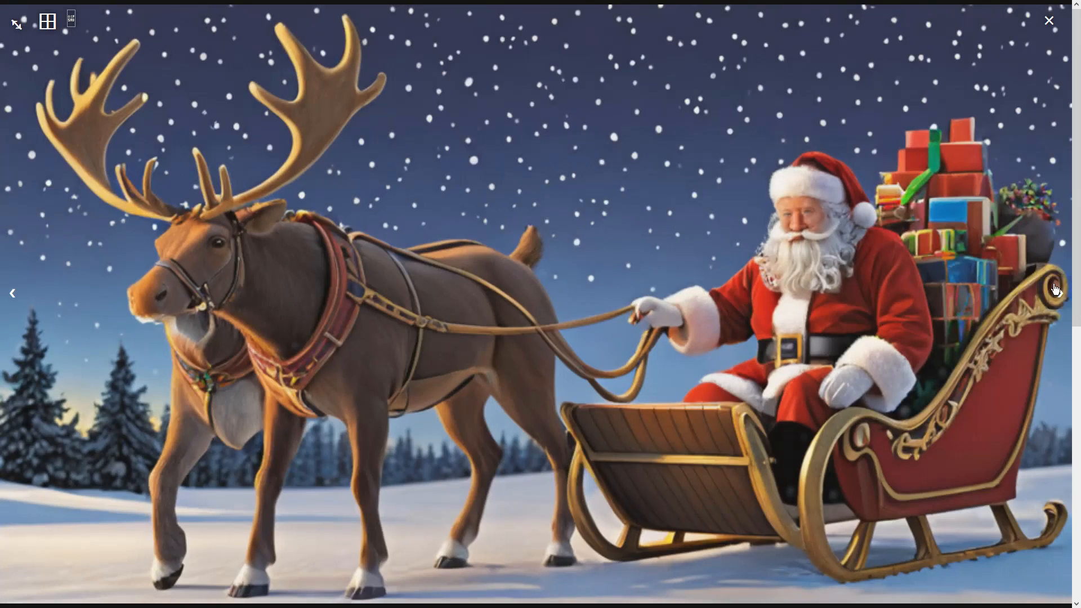
left_click(1057, 292)
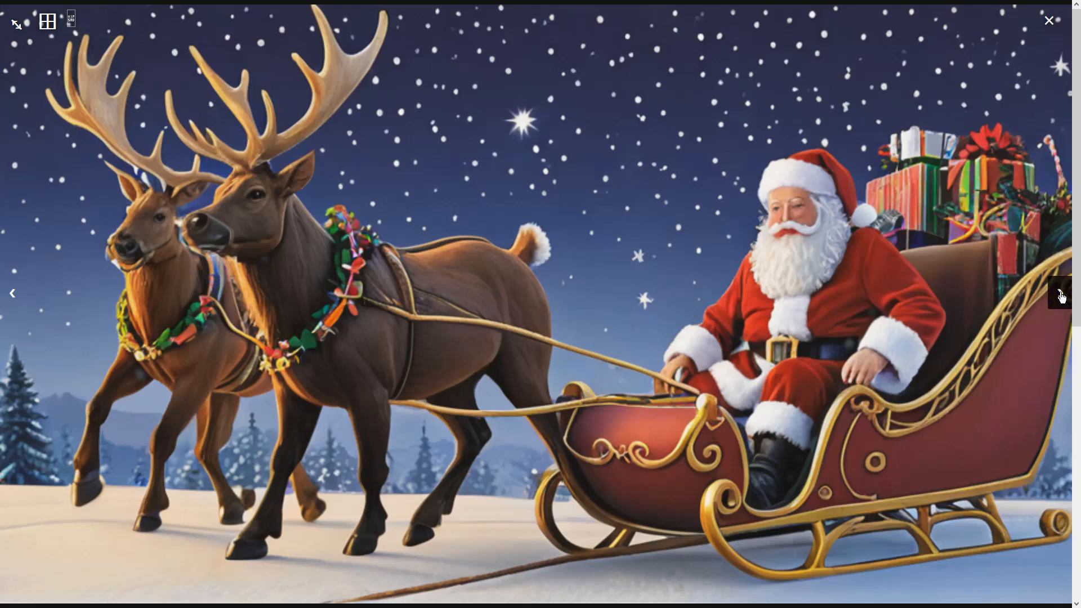
left_click(1061, 295)
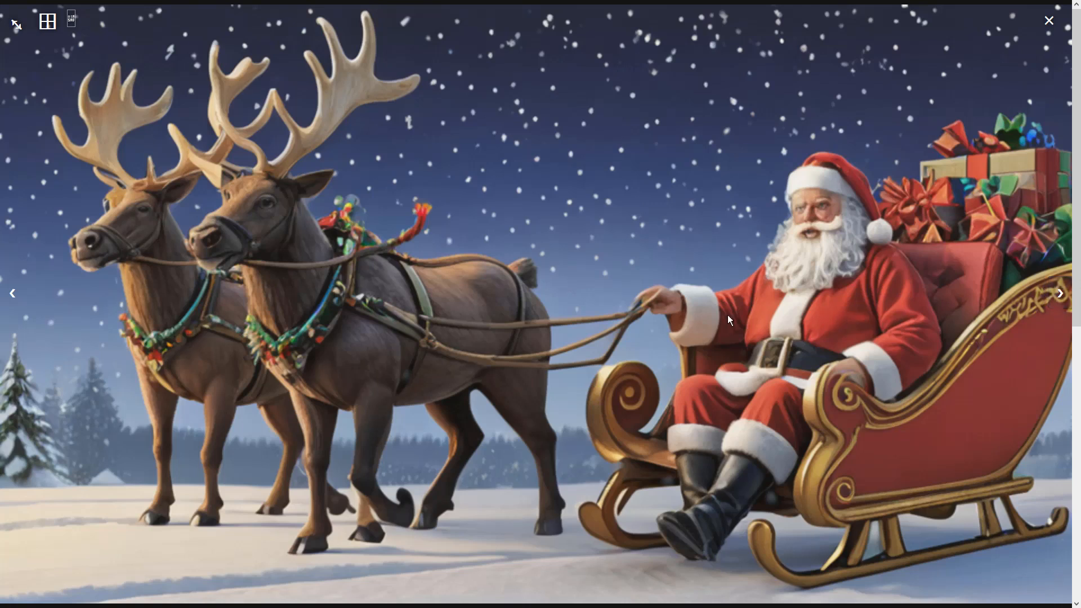
left_click(699, 311)
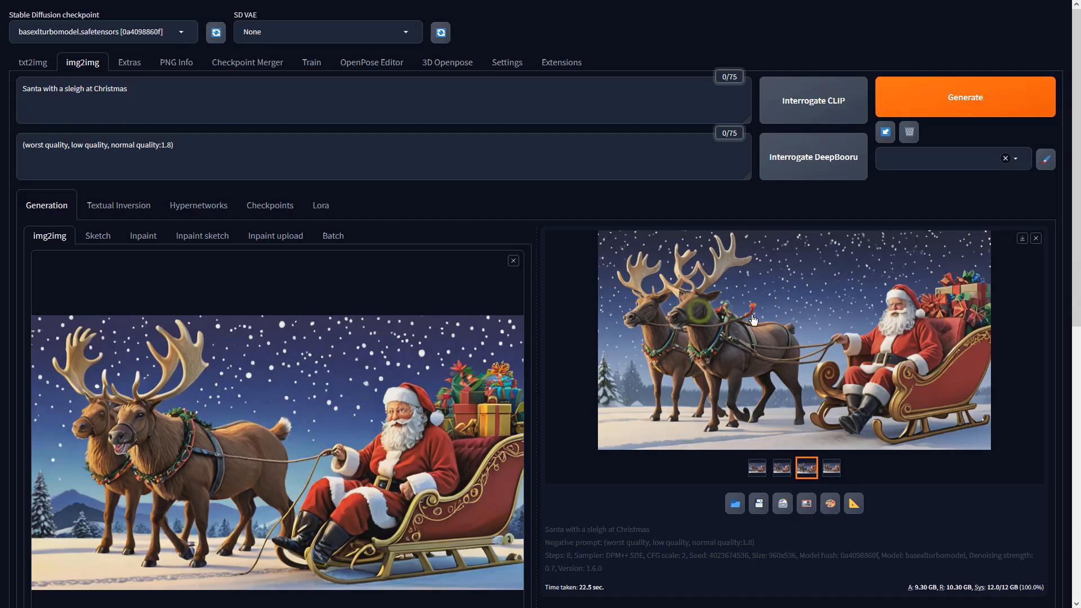
Send the third image to Extras and process it with the 4x-UltraSharp upscaler at a resize factor of 1.
left_click(852, 500)
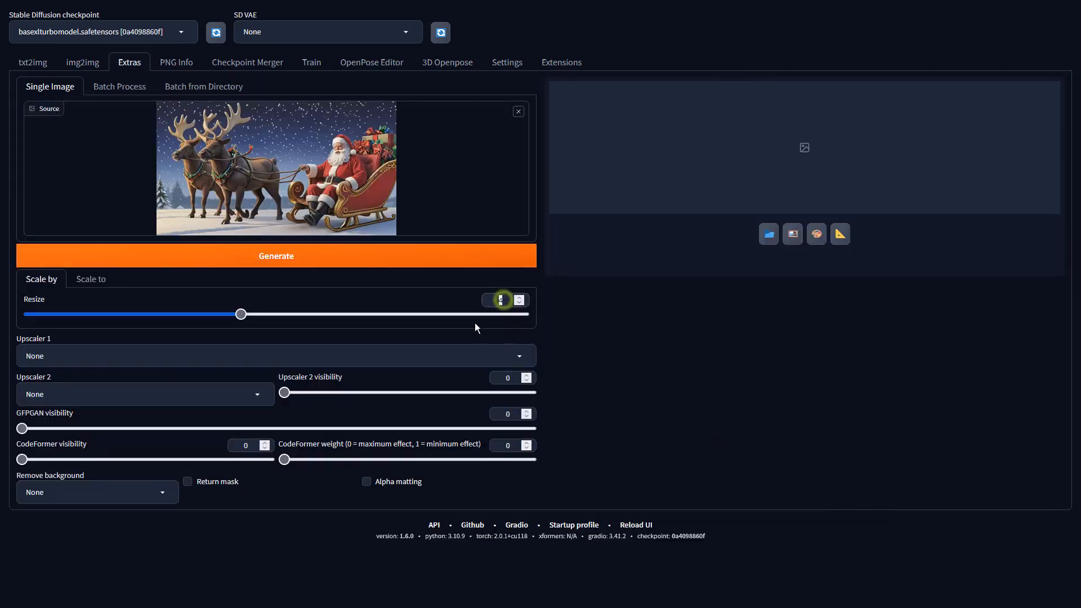
left_click(484, 355)
left_click(358, 268)
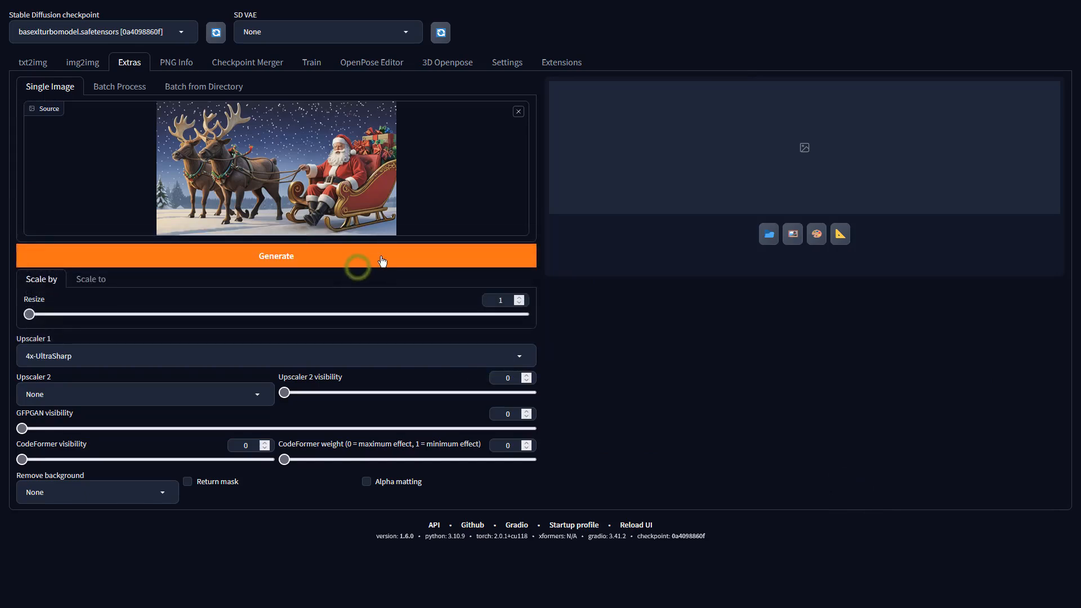
left_click(377, 257)
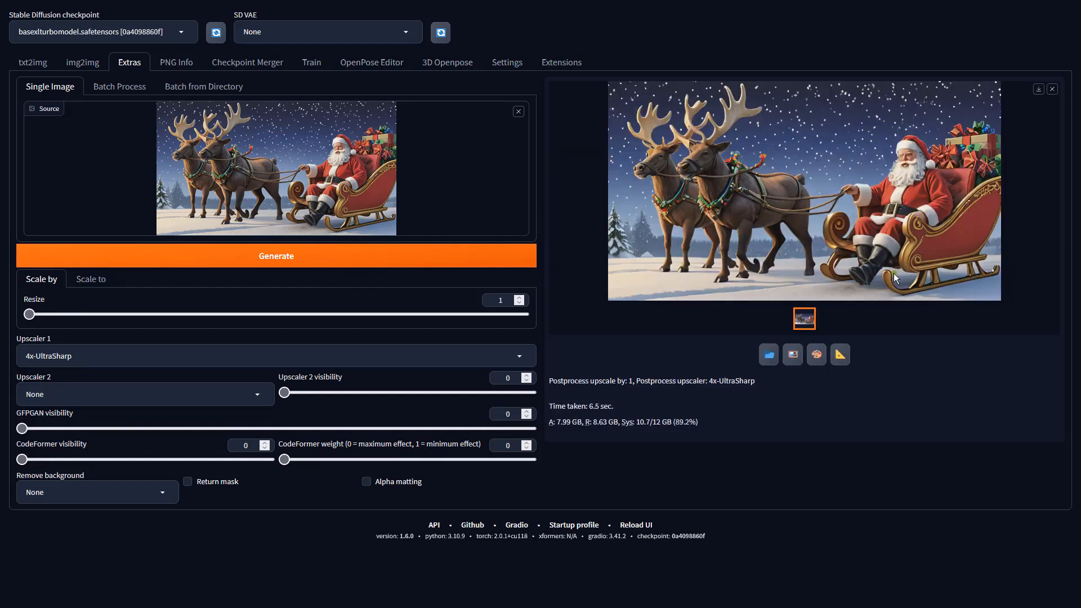
left_click(895, 277)
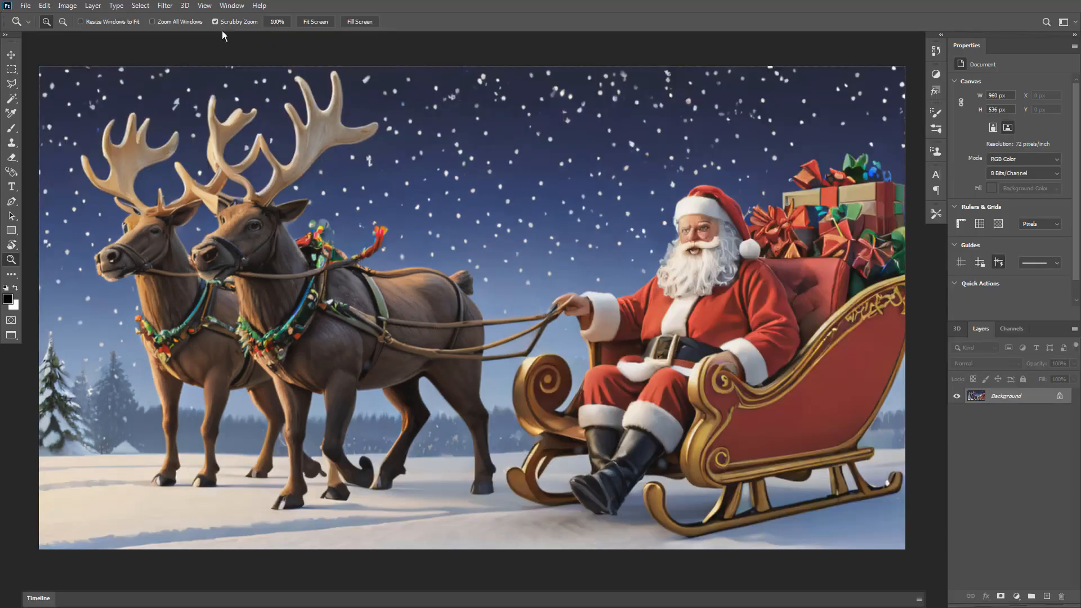
In Photoshop, apply a Vibrance adjustment to the sleigh image with vibrance +76 and saturation +54.
left_click(64, 6)
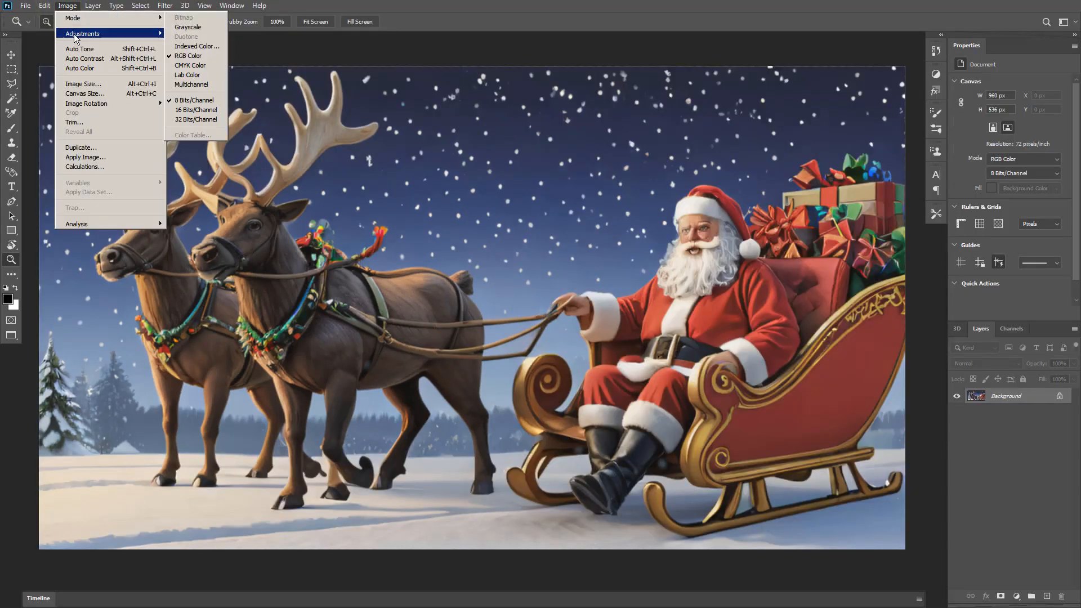
mouse_move(135, 35)
left_click(213, 78)
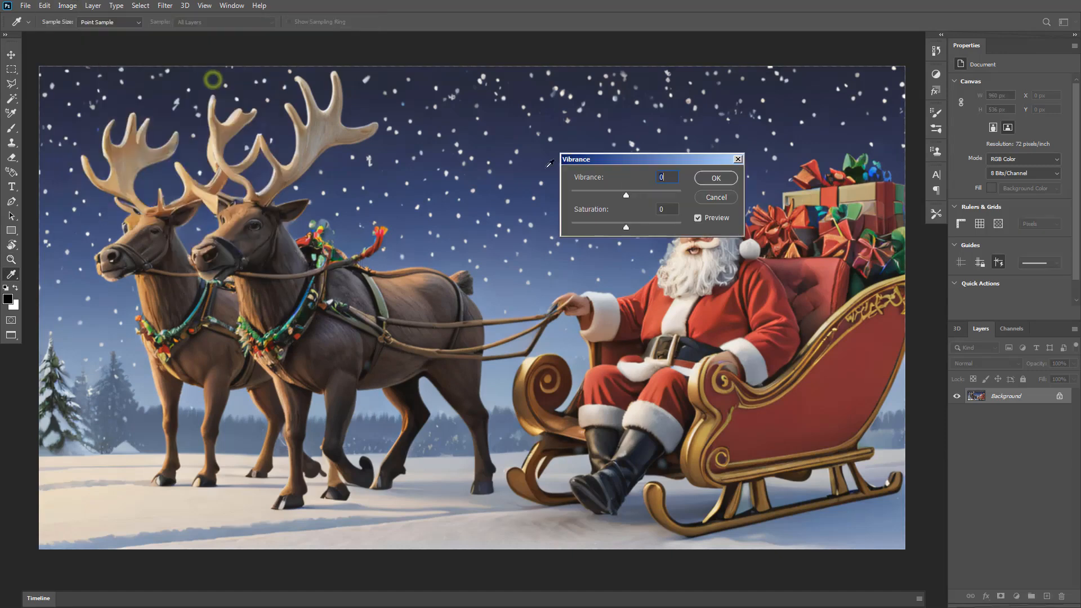
left_click_drag(625, 191, 668, 195)
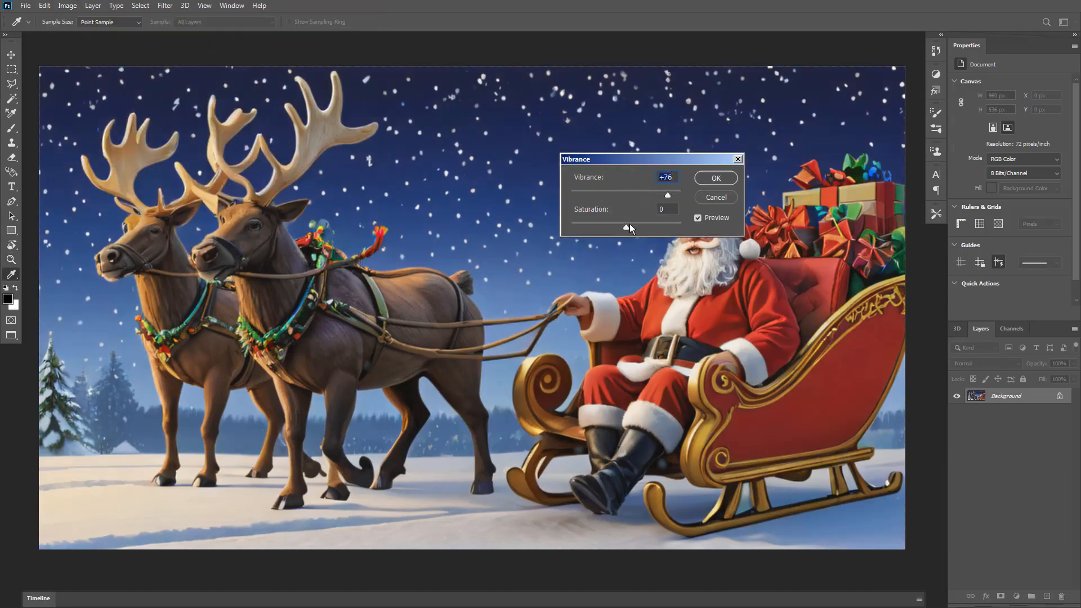
left_click(628, 228)
left_click_drag(628, 227, 660, 228)
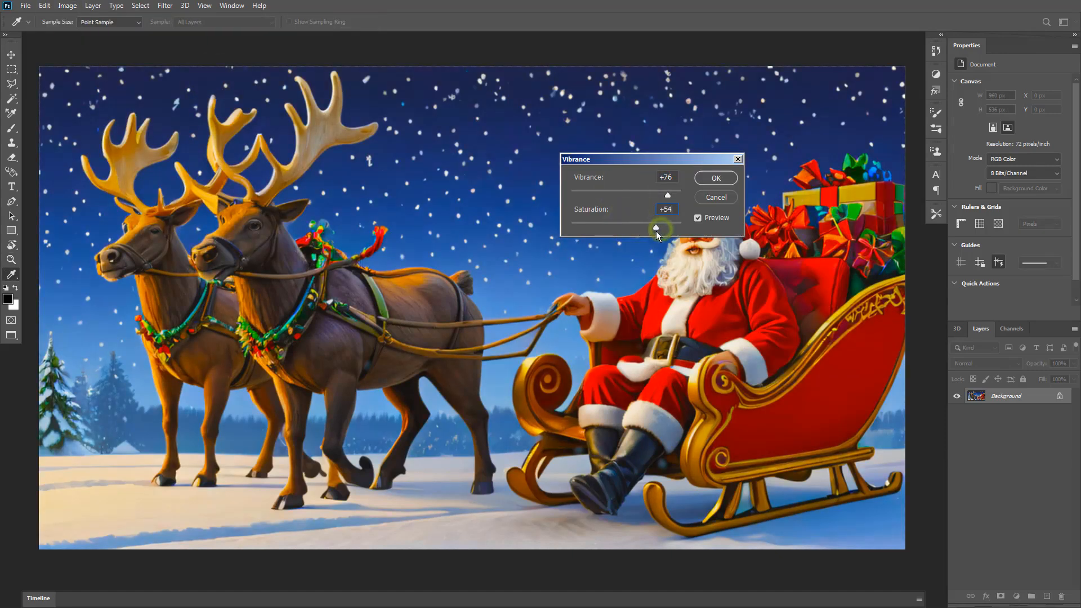
left_click(716, 177)
key("z")
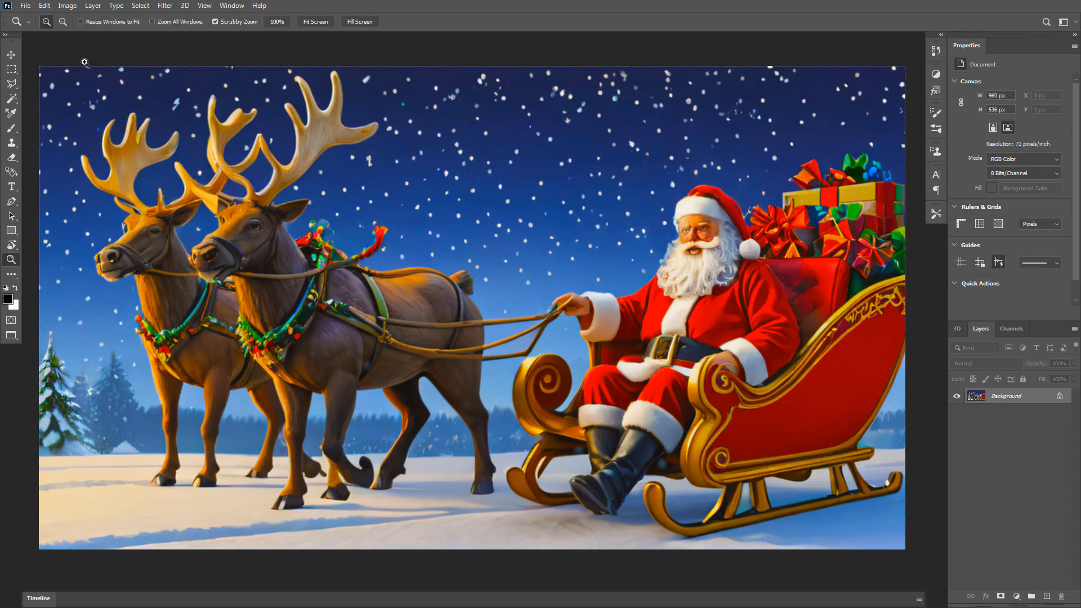
Apply the Auto Color, Auto Contrast and Auto Tone corrections to the image.
left_click(45, 5)
mouse_move(67, 5)
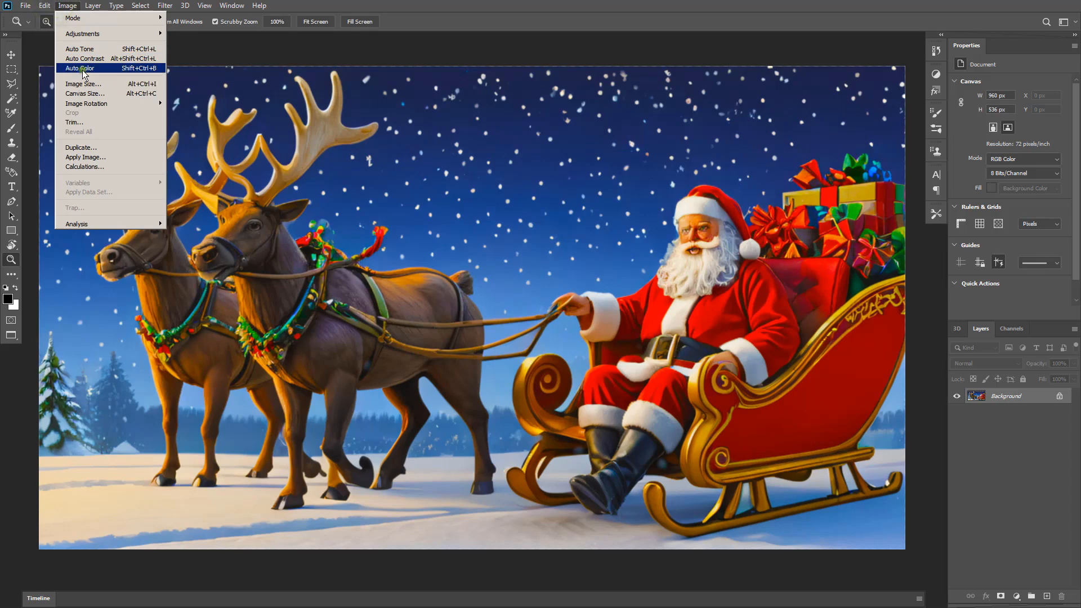
left_click(82, 69)
left_click(67, 5)
left_click(79, 58)
left_click(67, 5)
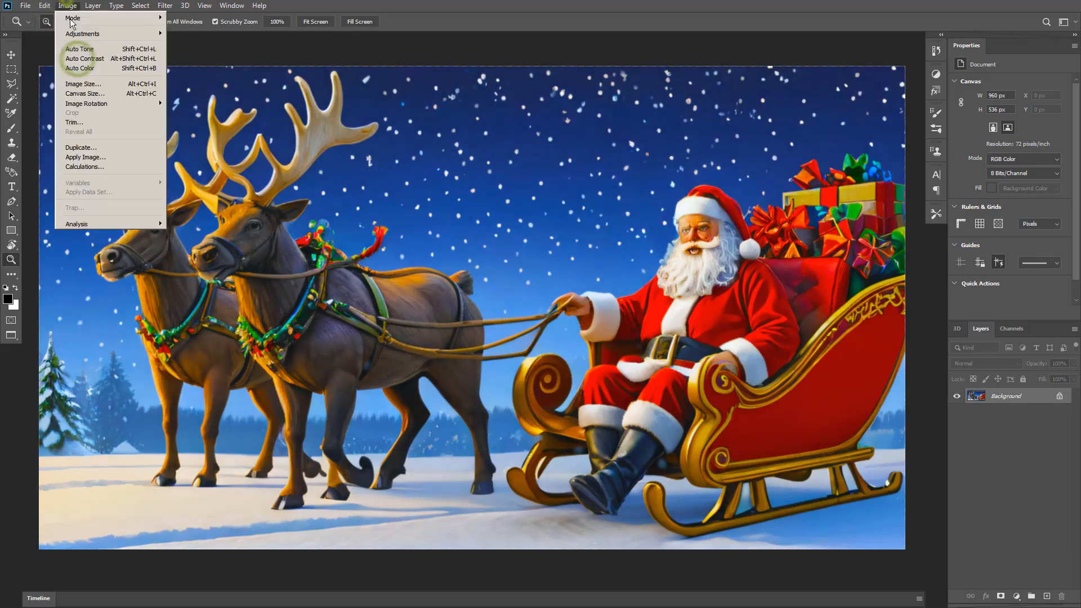
left_click(79, 49)
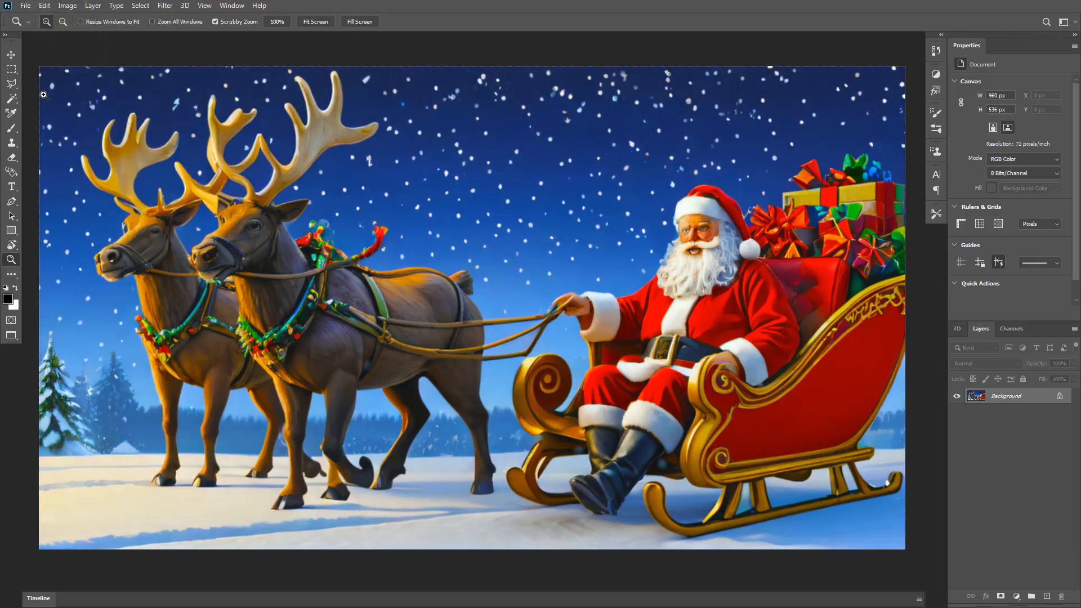
Activate the Polygonal Lasso tool for retouching the reindeer's lower legs.
left_click(338, 463)
left_click(338, 465)
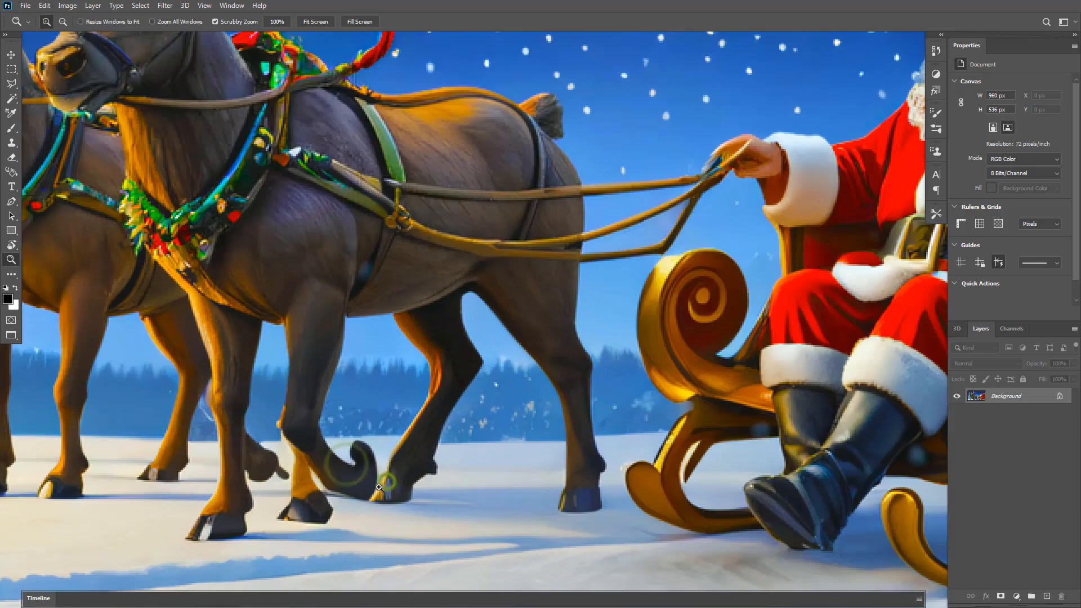
left_click(339, 493)
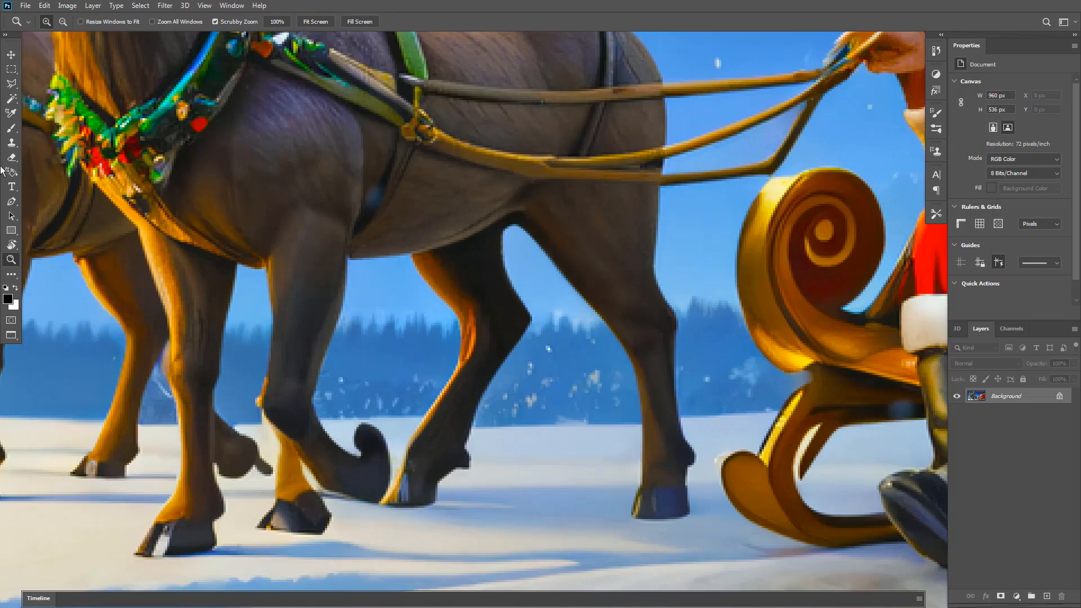
left_click(11, 83)
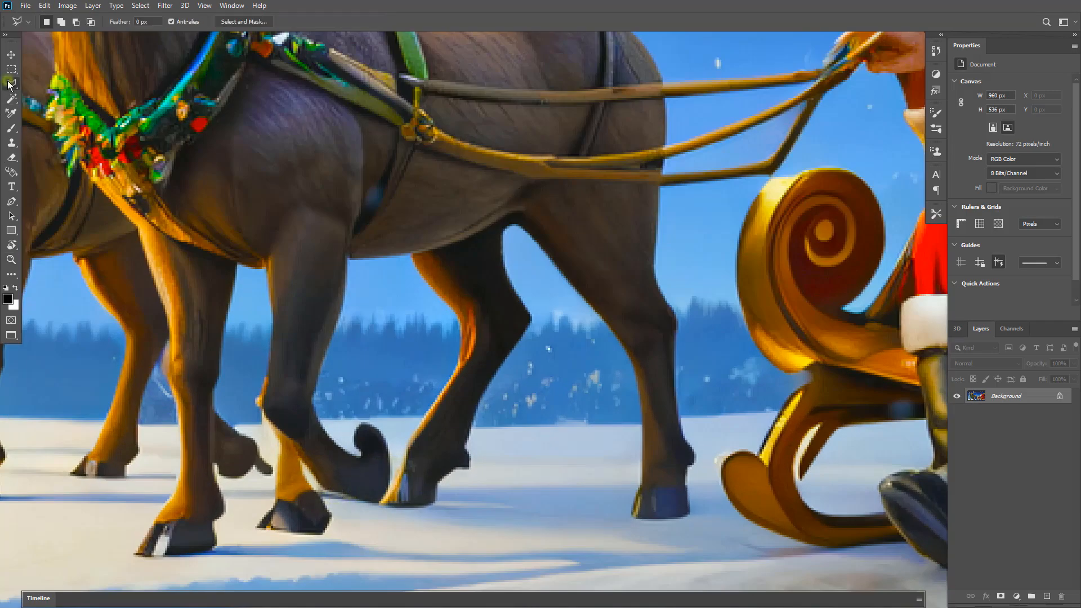
left_click(249, 480)
left_click(263, 447)
left_click(275, 465)
left_click(274, 484)
left_click(125, 241)
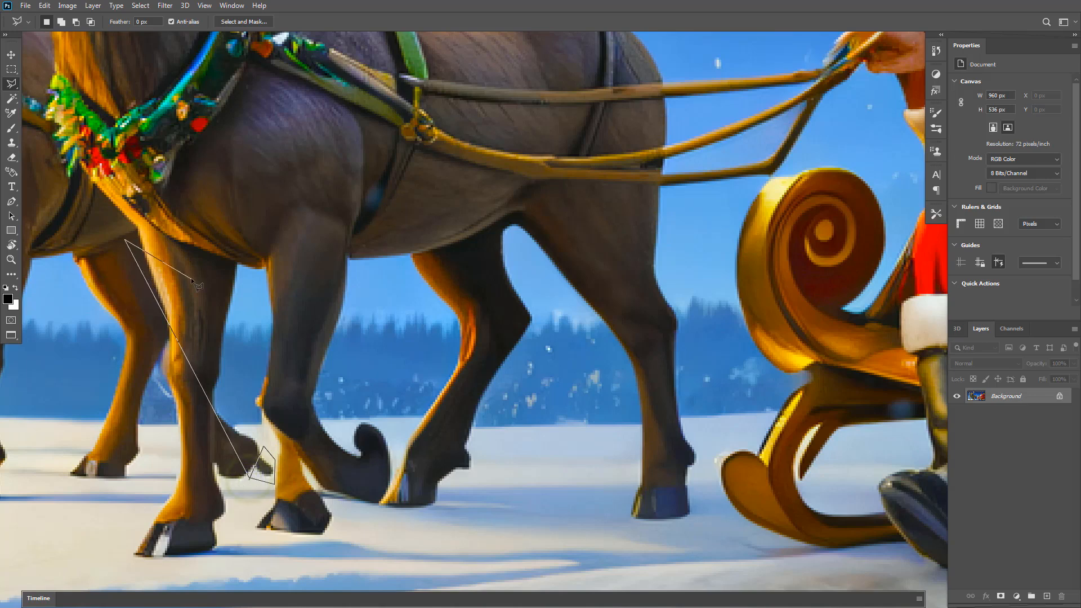
key("Escape")
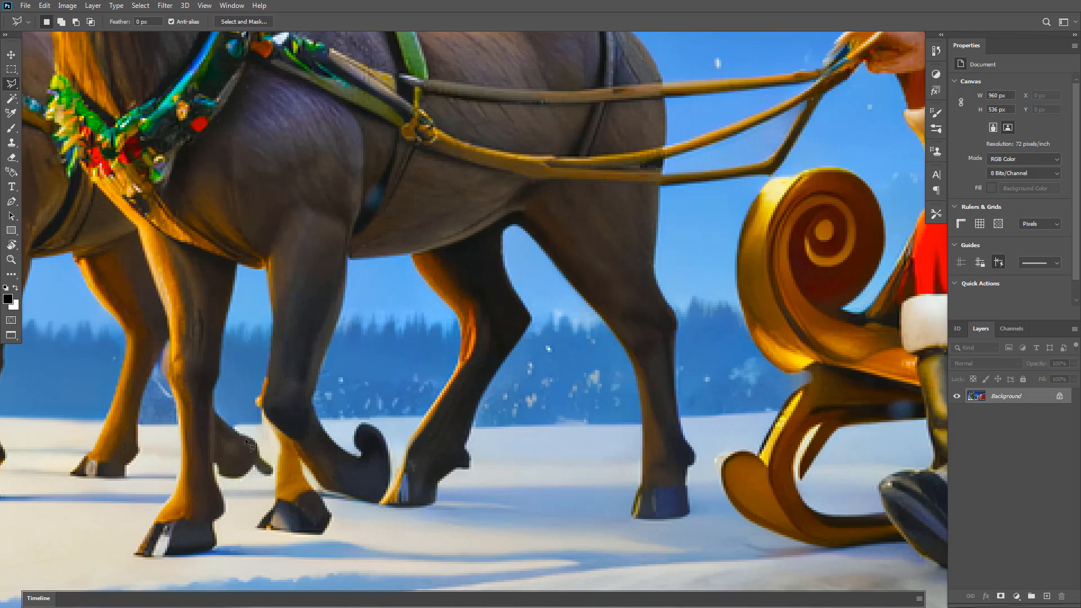
Outline the dark spur behind the raised hoof between the front legs, remove it with Content-Aware Fill, and merge the fill layer down.
left_click(251, 472)
left_click(263, 438)
left_click(277, 462)
left_click(275, 487)
left_click(252, 472)
left_click(41, 5)
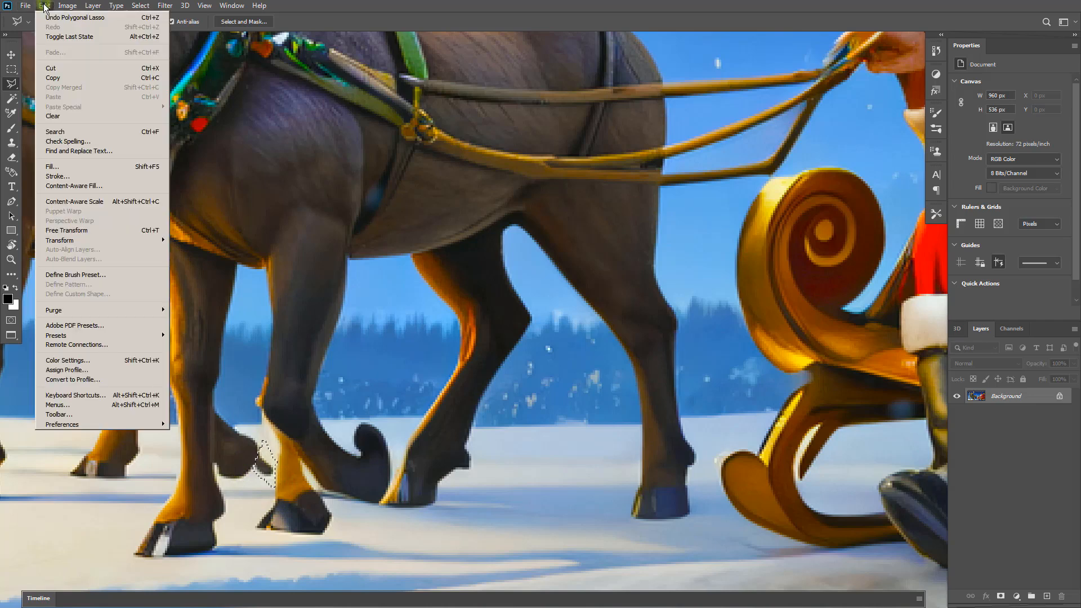
left_click(105, 186)
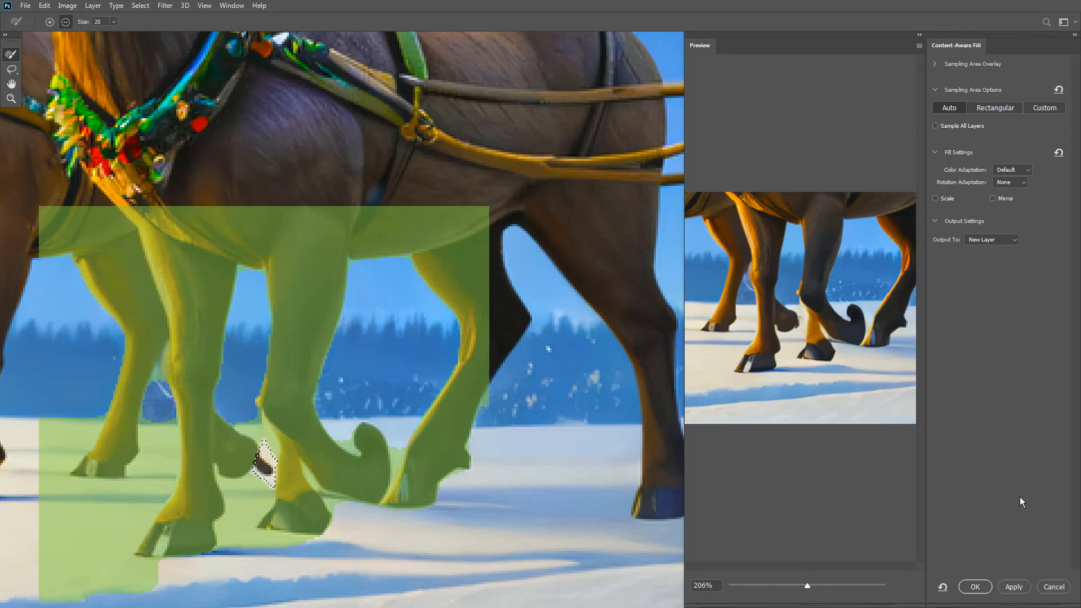
left_click(975, 586)
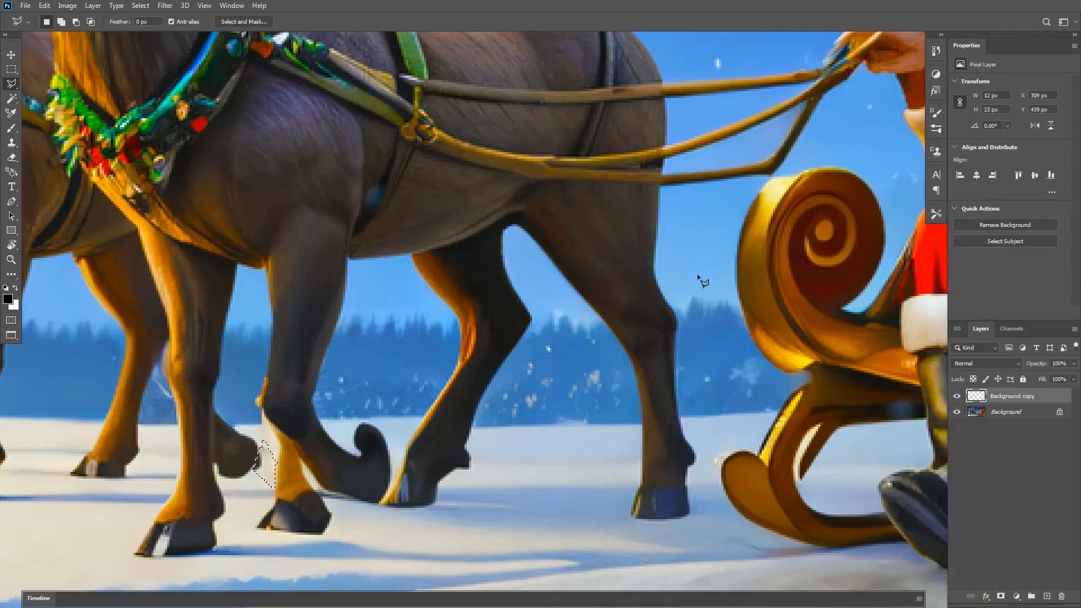
right_click(1010, 397)
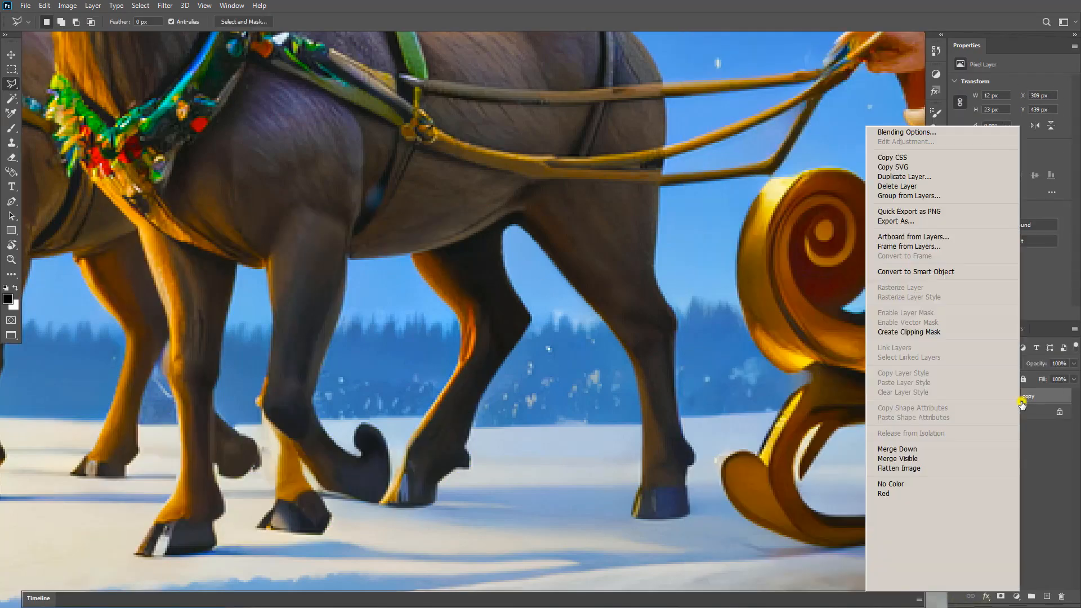
left_click(954, 452)
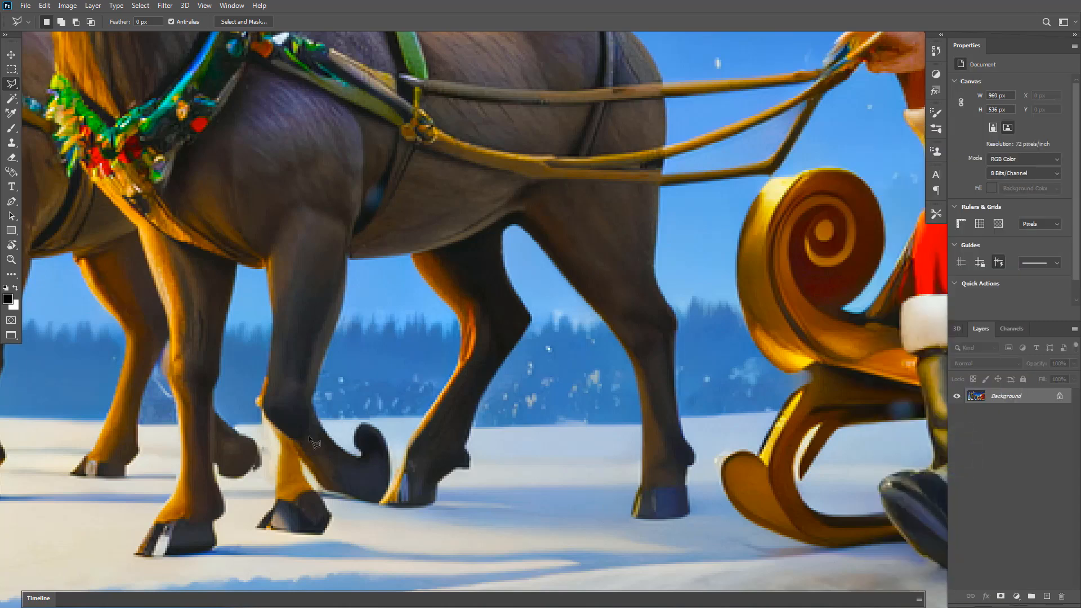
Outline the curled dark hoof behind the near front leg with the Polygonal Lasso and replace it using Content-Aware Fill on a new layer.
left_click(222, 340)
left_click(314, 398)
left_click(304, 473)
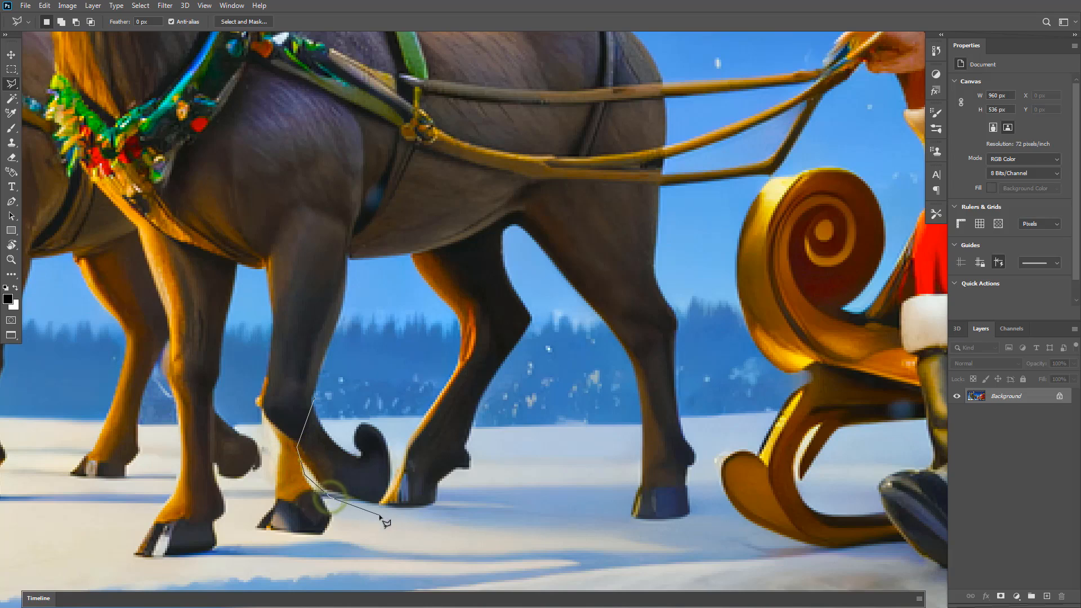
left_click(380, 513)
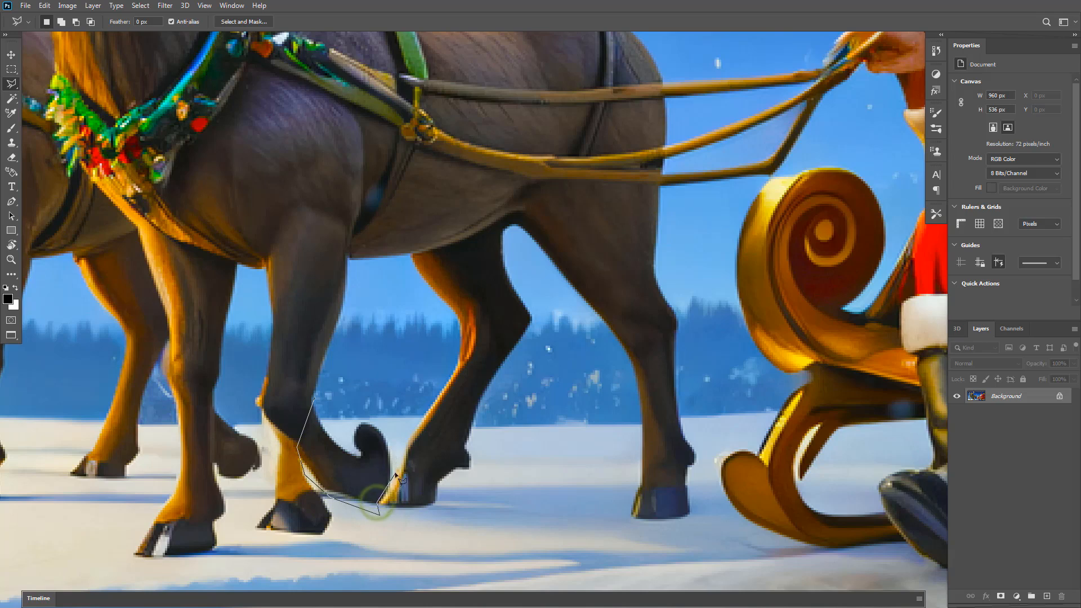
left_click(383, 405)
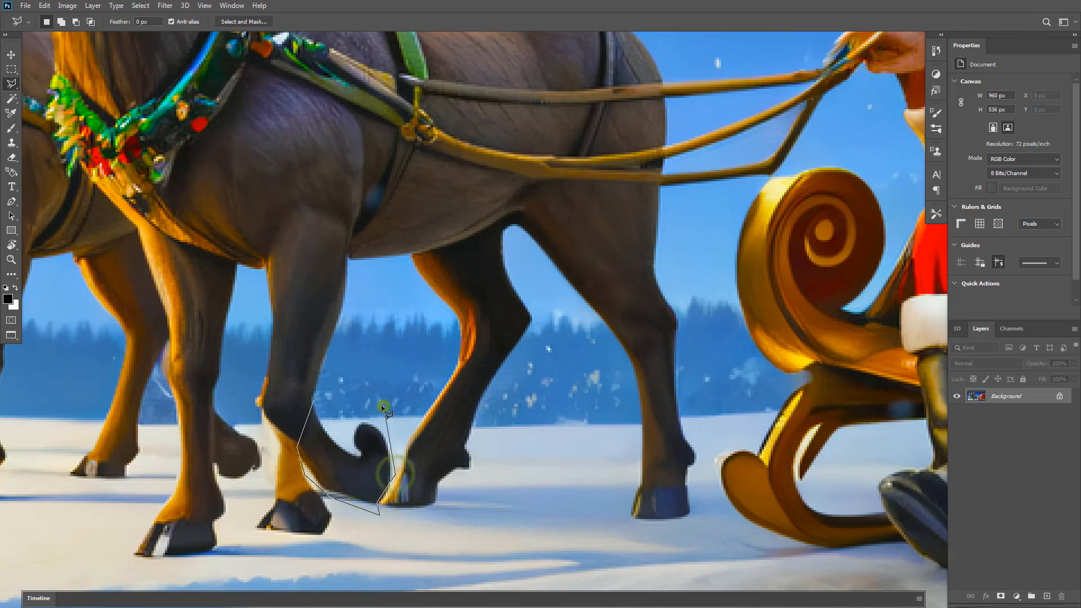
left_click(315, 400)
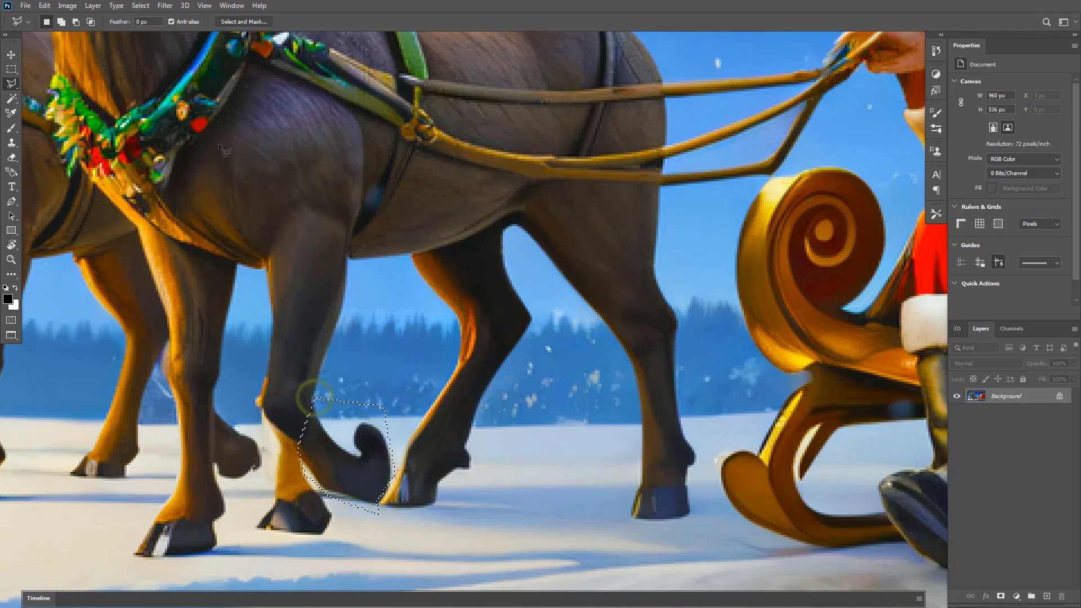
left_click(44, 6)
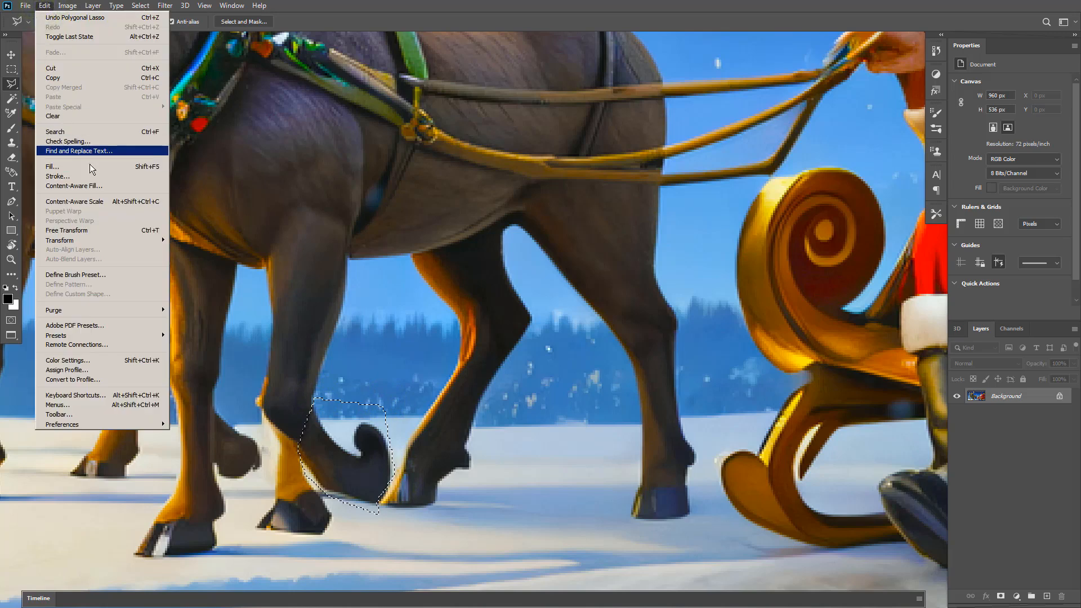
left_click(106, 185)
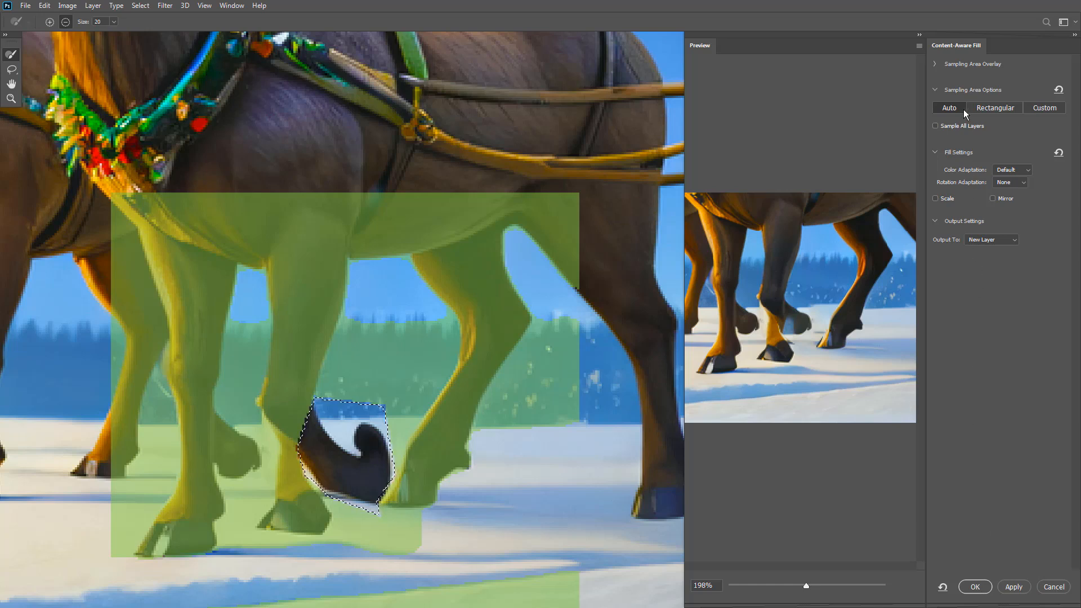
left_click(974, 587)
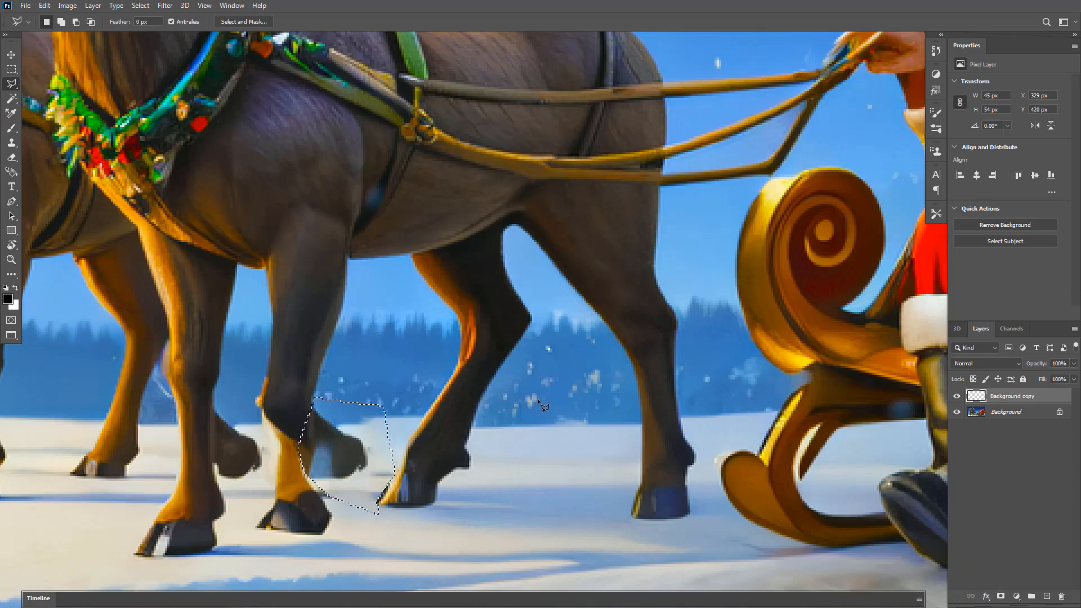
Run Content-Aware Fill again on the fill layer and merge that layer down into the Background.
left_click(44, 6)
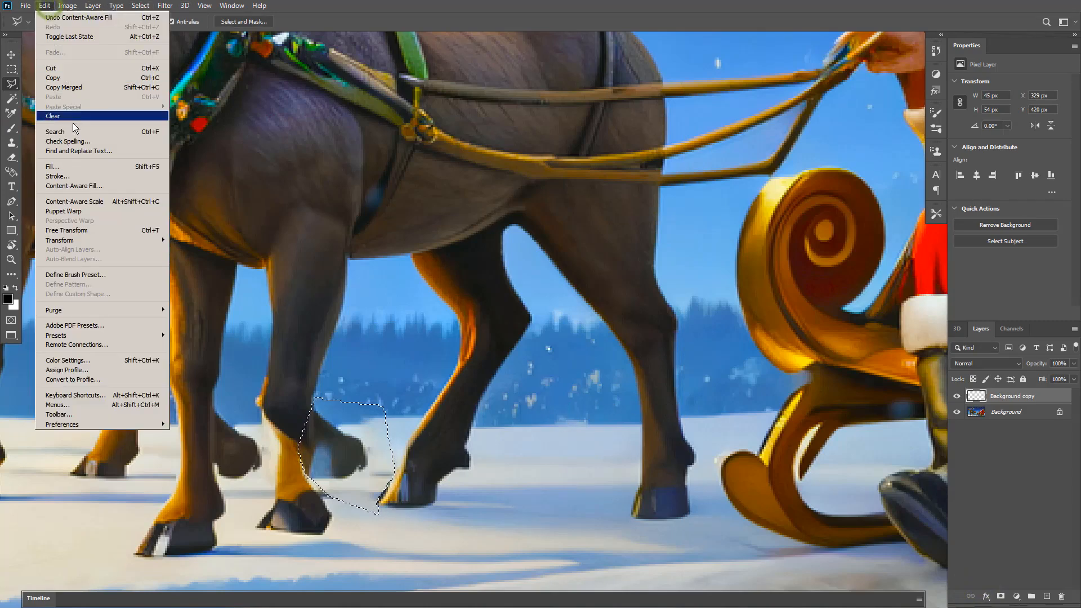
left_click(88, 184)
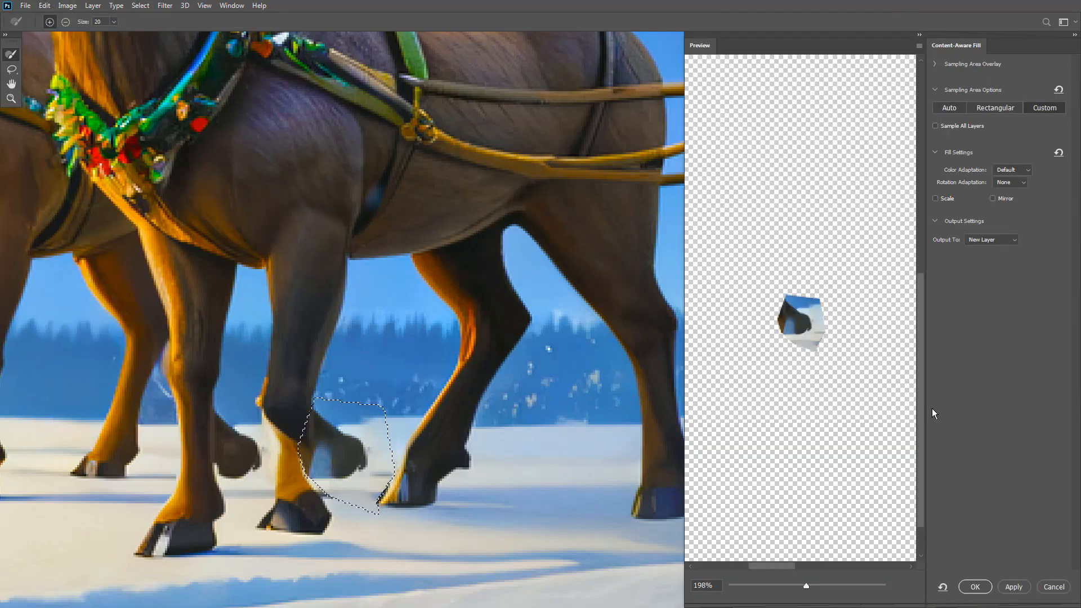
left_click(974, 587)
right_click(1046, 394)
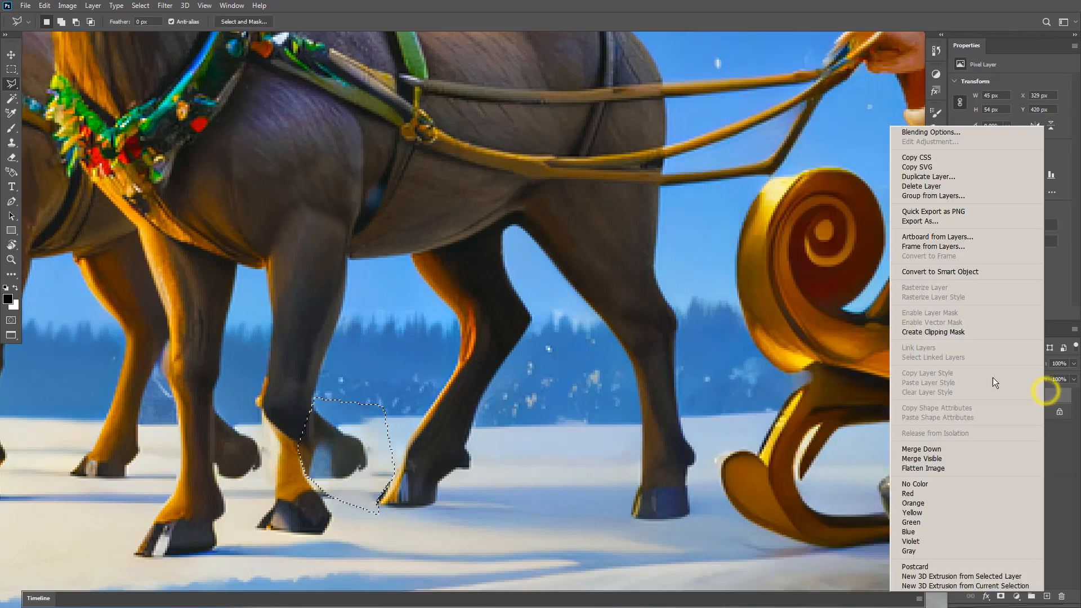
left_click(921, 445)
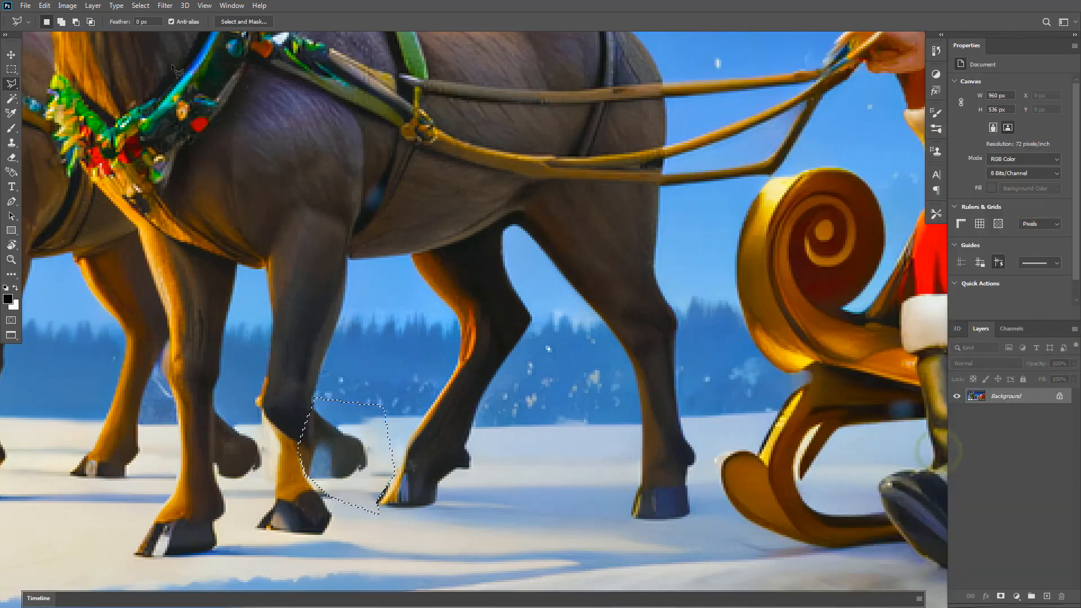
left_click(67, 7)
mouse_move(26, 6)
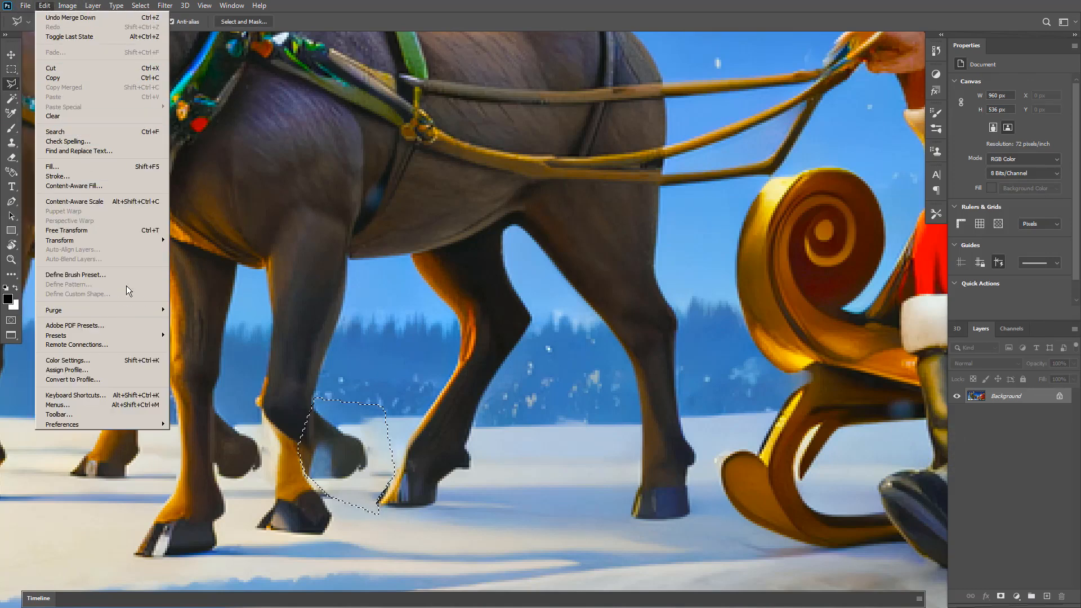
left_click(121, 190)
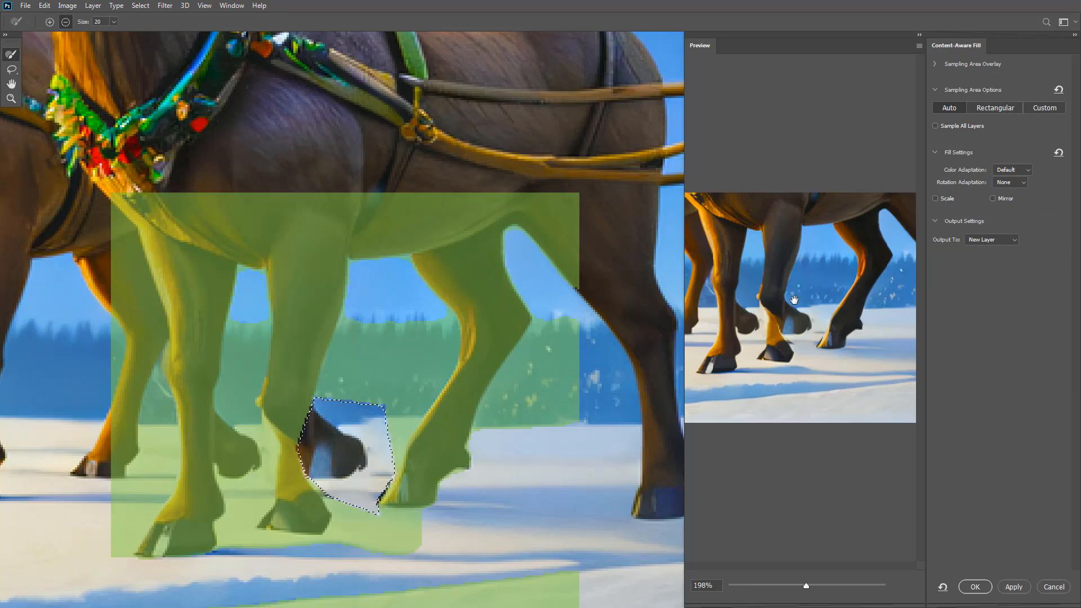
key("Escape")
Clear the selection and clone clean snow over the leftover hoof beside the near front leg using a size 30 Clone Stamp brush.
key("ctrl+d")
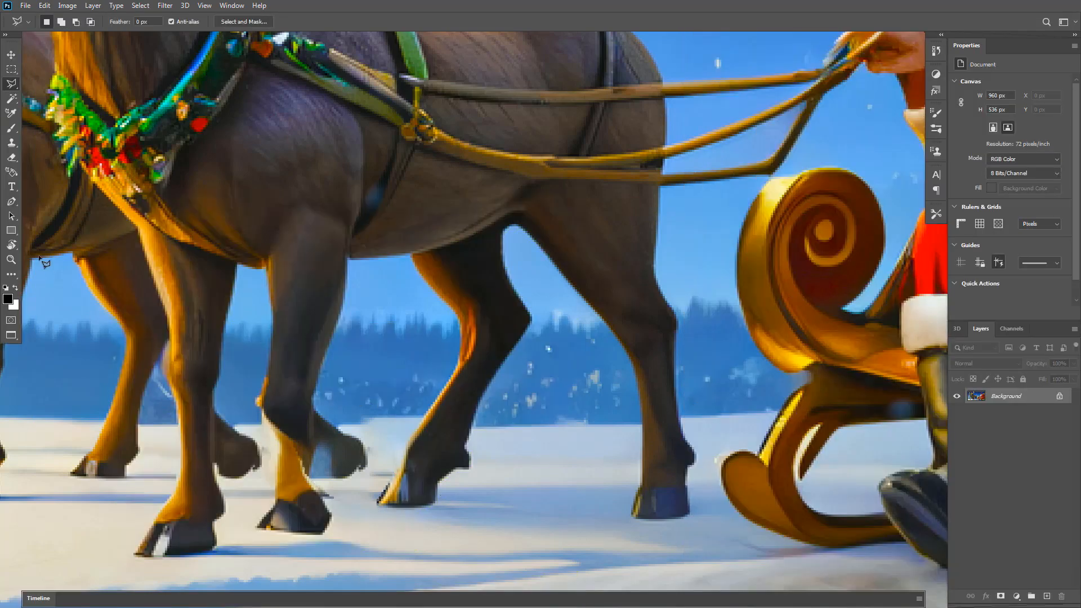
left_click(11, 143)
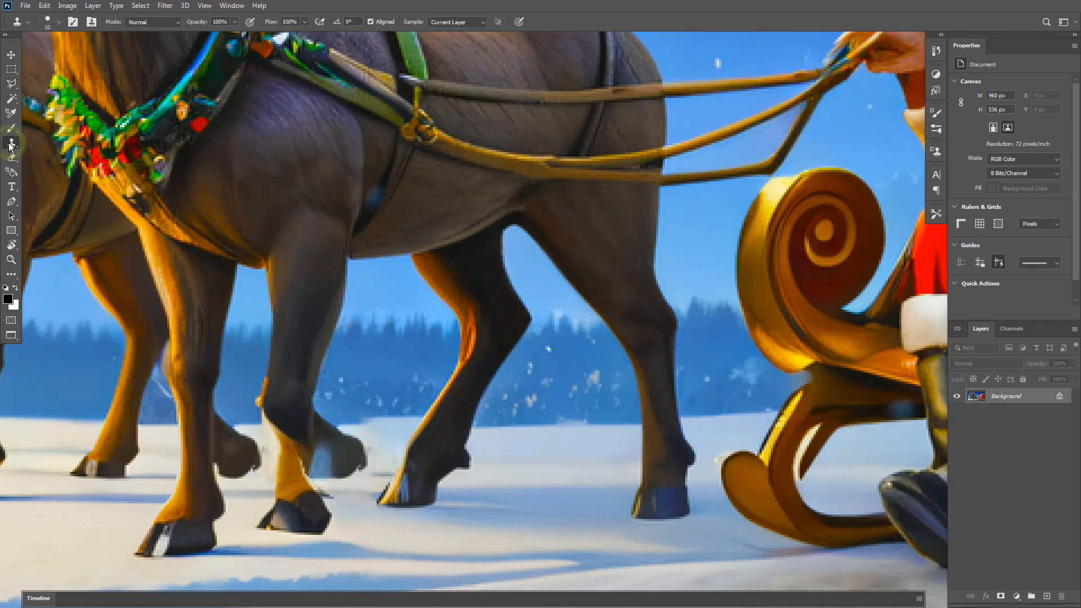
right_click(11, 144)
left_click(46, 142)
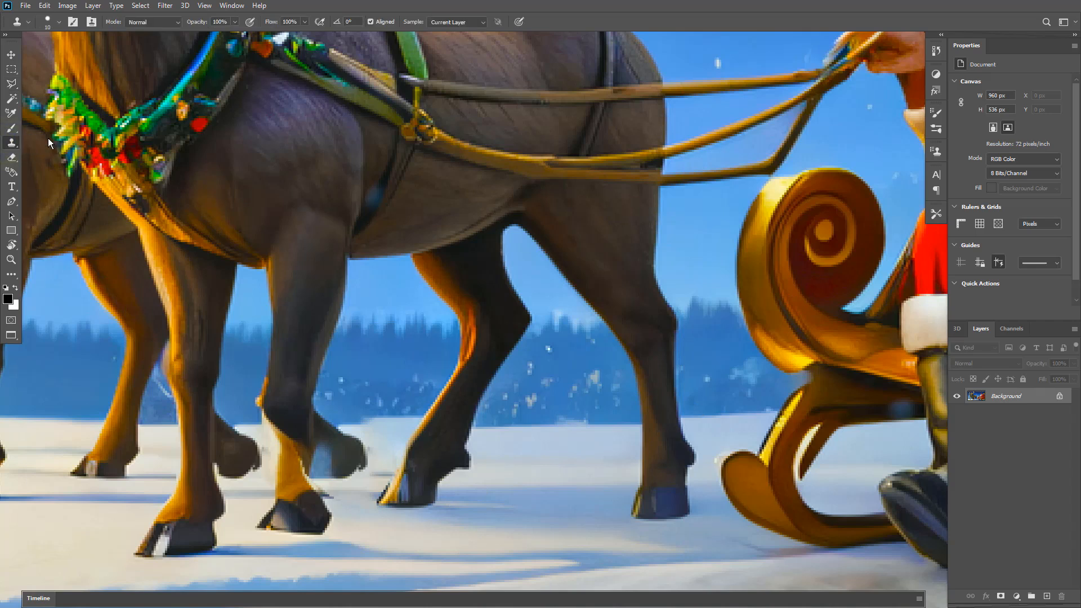
left_click(541, 438, "alt")
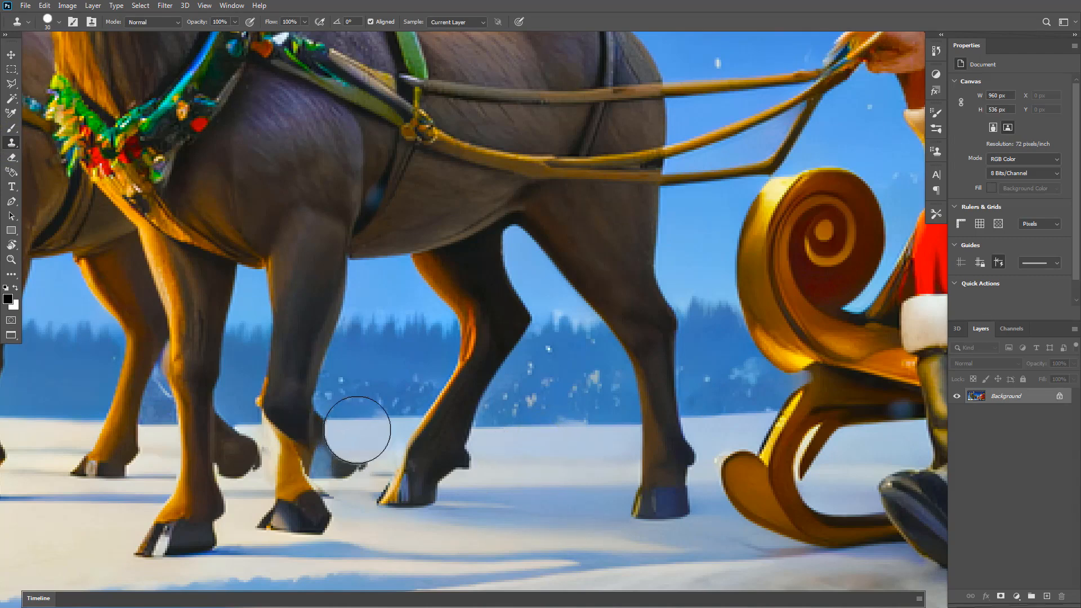
left_click(550, 454, "alt")
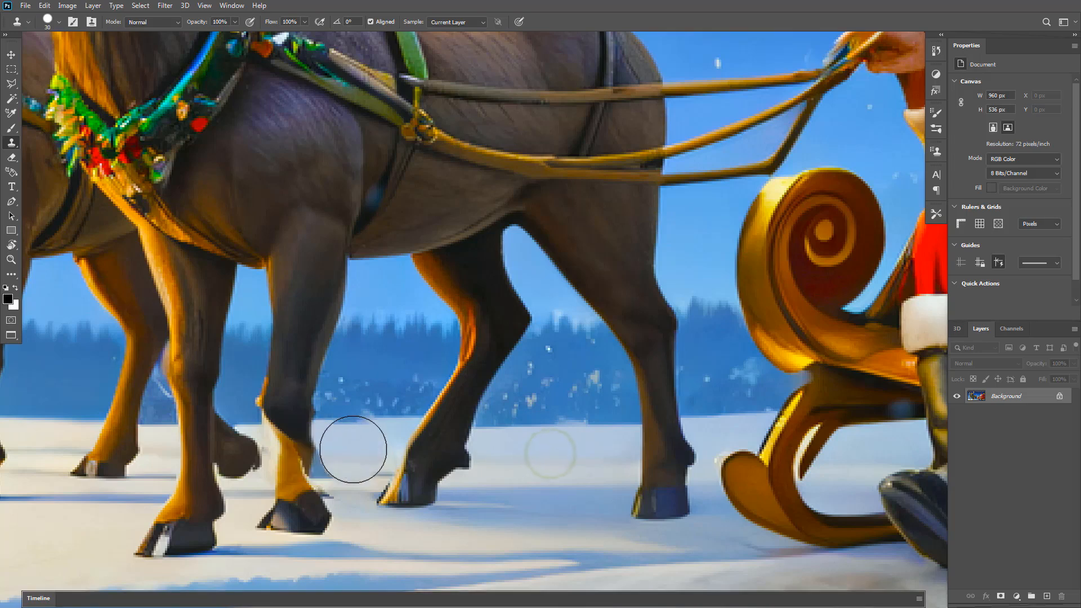
left_click_drag(345, 453, 366, 449)
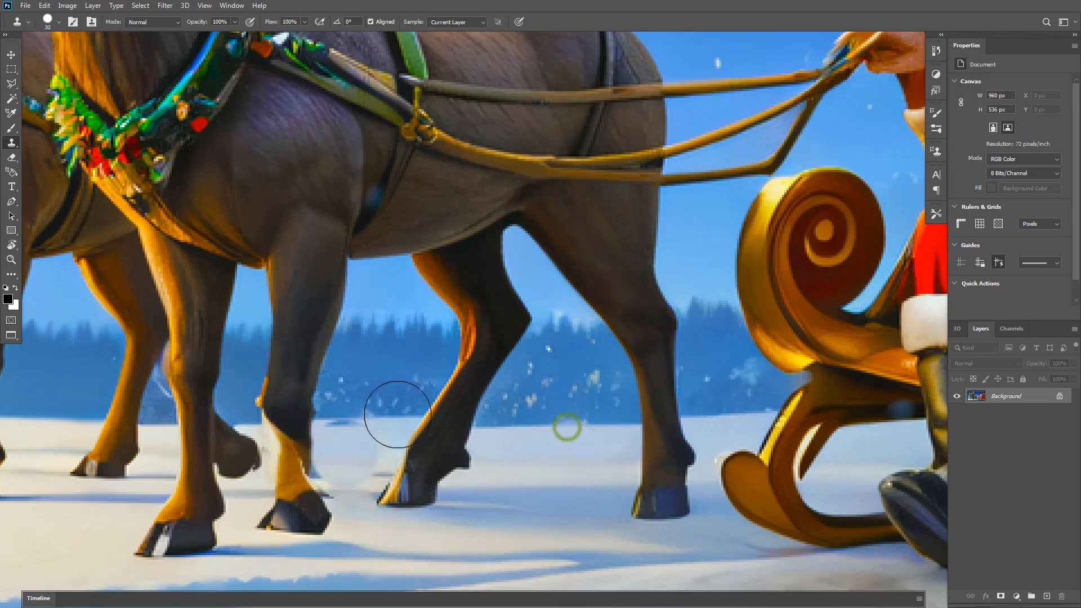
left_click(355, 421)
Set the Clone Stamp brush to size 15 and cover the hind leg's spur and the uneven snow between the legs with clean snow.
key("[")
key("[")
key("[")
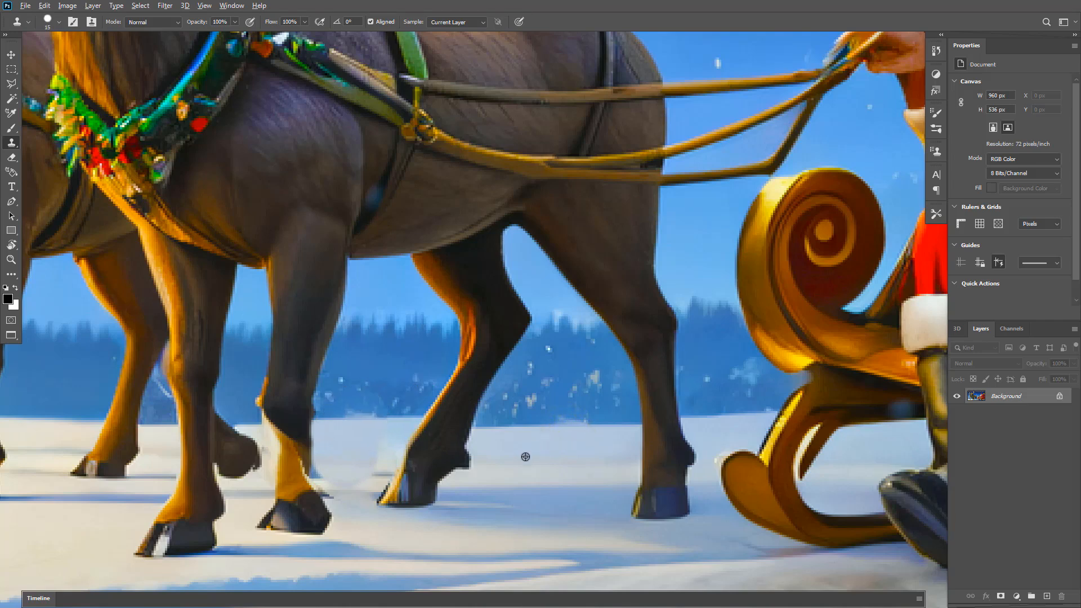
left_click(523, 463, "alt")
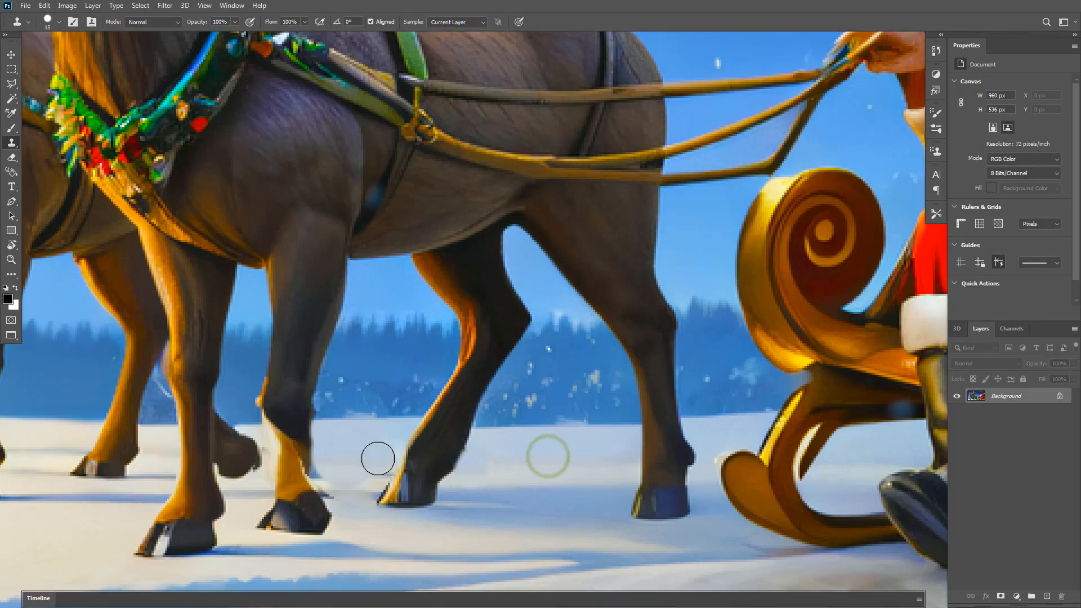
left_click(377, 457)
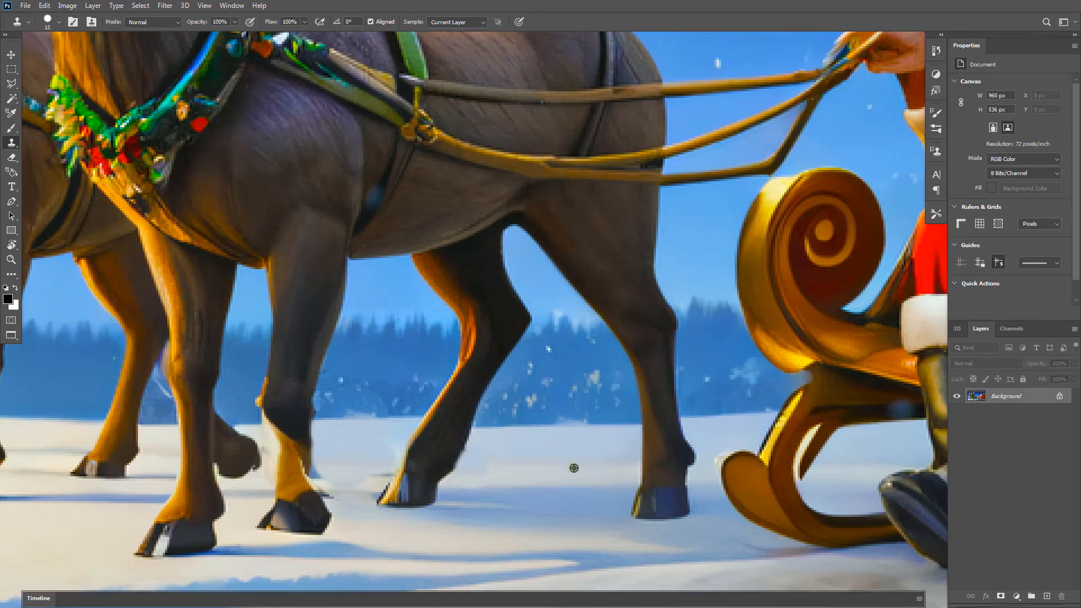
left_click(574, 468, "alt")
left_click(353, 470)
Clone clean snow along the rear edge of the near front leg and touch up the lower leg itself.
left_click(569, 451, "alt")
left_click(552, 445, "alt")
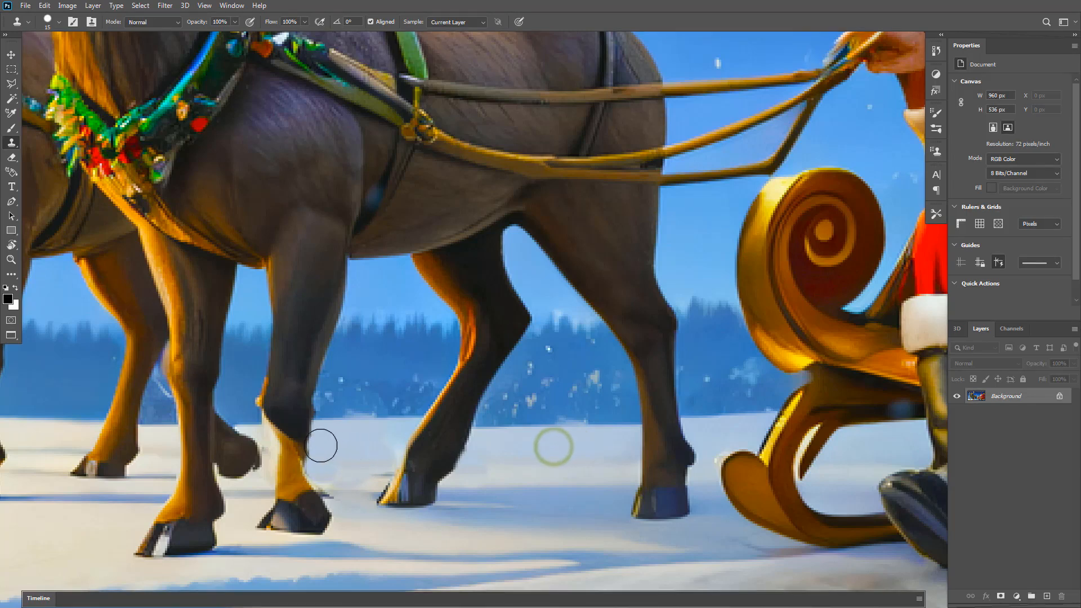
left_click(319, 446)
left_click(558, 445, "alt")
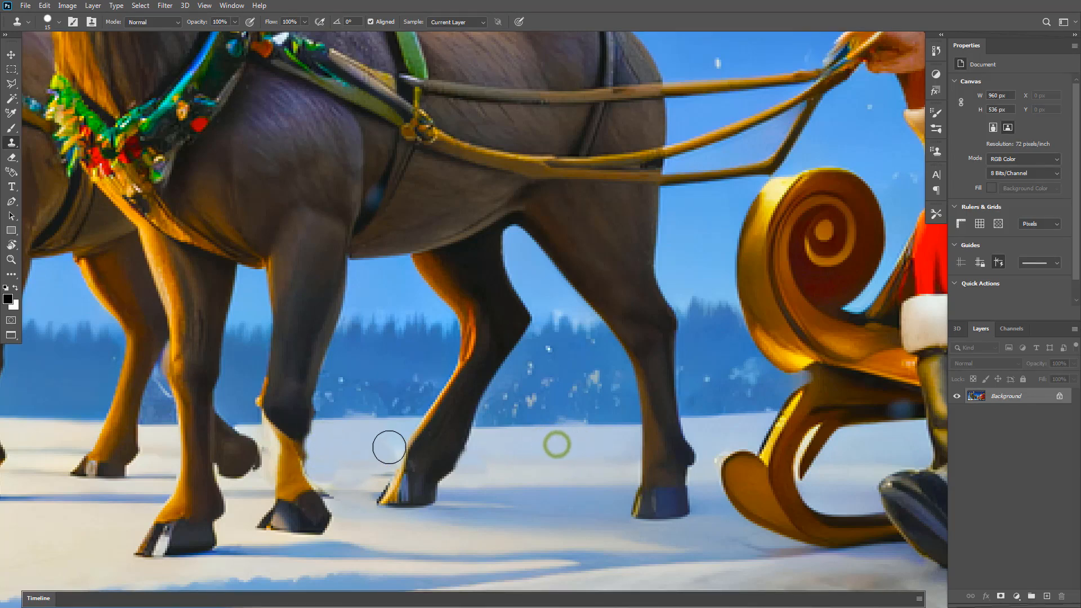
left_click(321, 451)
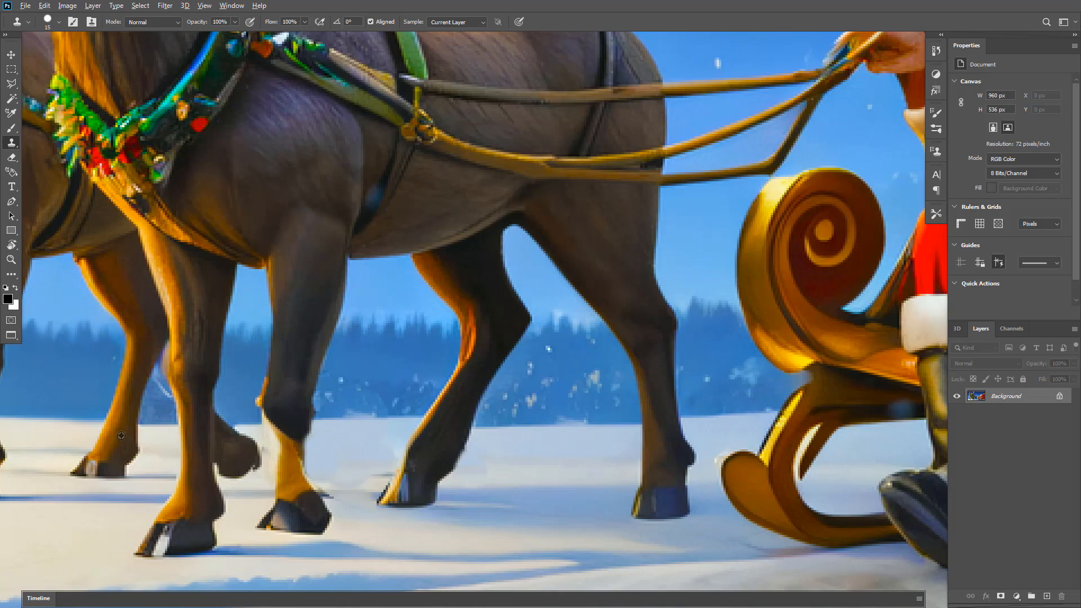
left_click(290, 453)
Compare the retouched image with the original 00001.png state in the history, and return to the latest Clone Stamp state.
key("ctrl+0")
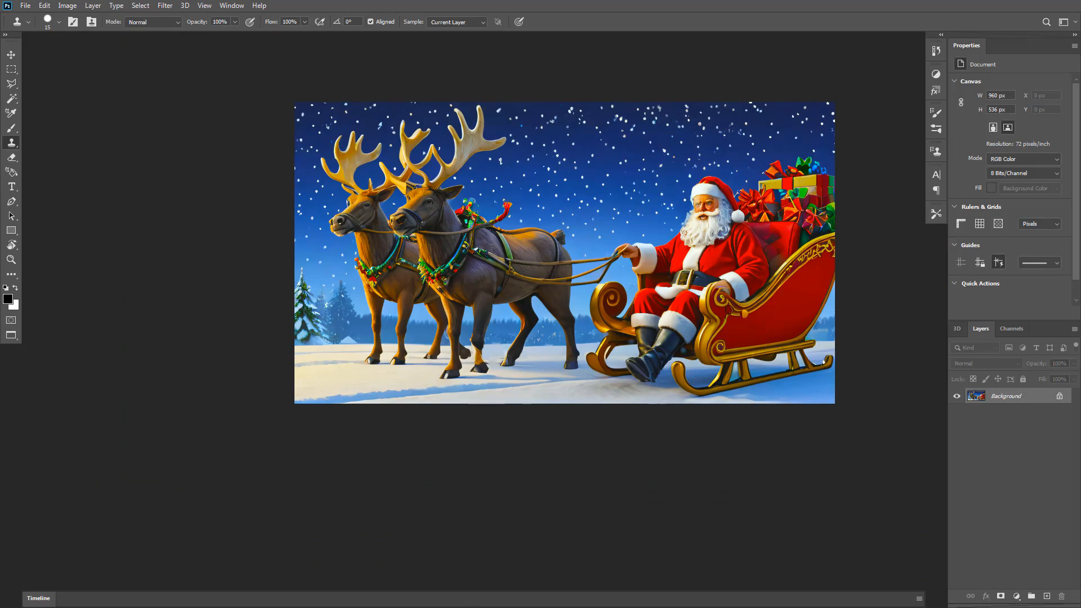
left_click(11, 259)
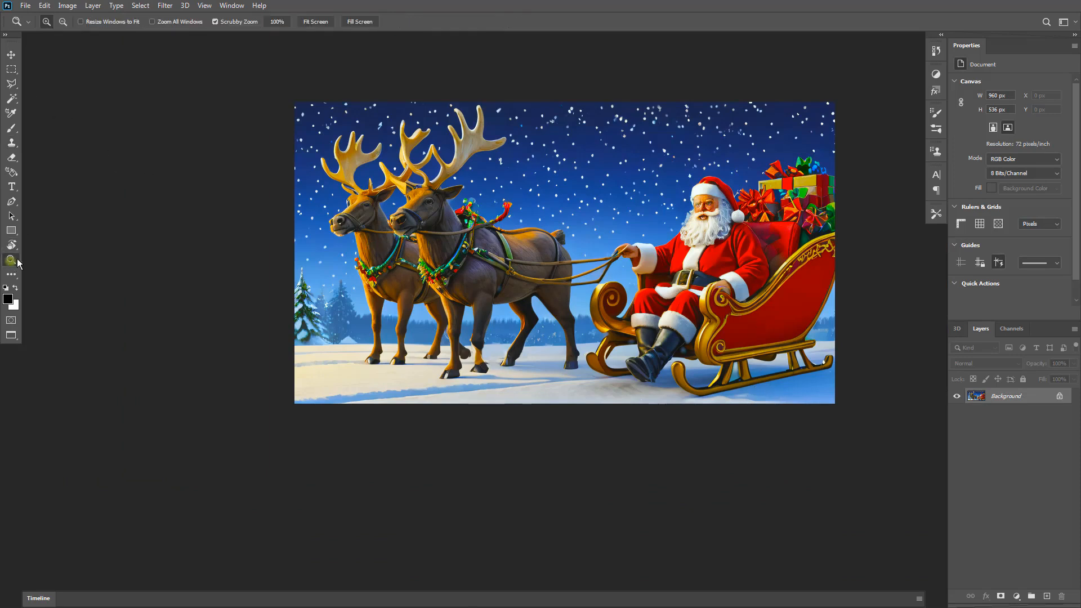
left_click(598, 253)
left_click_drag(650, 258, 614, 327)
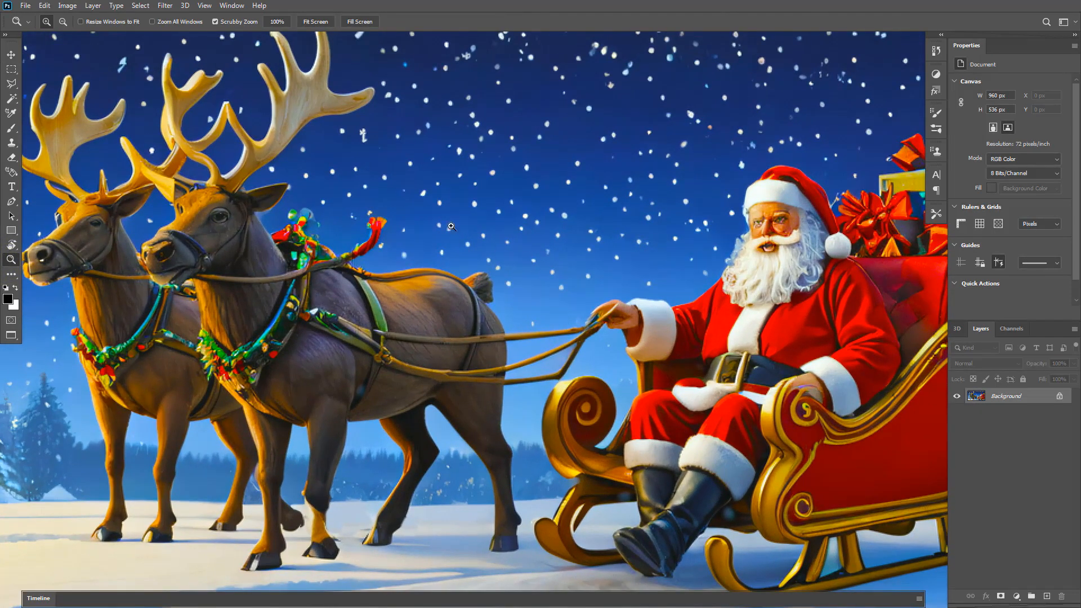
left_click(531, 236, "alt")
left_click_drag(582, 241, 562, 252)
left_click(935, 51)
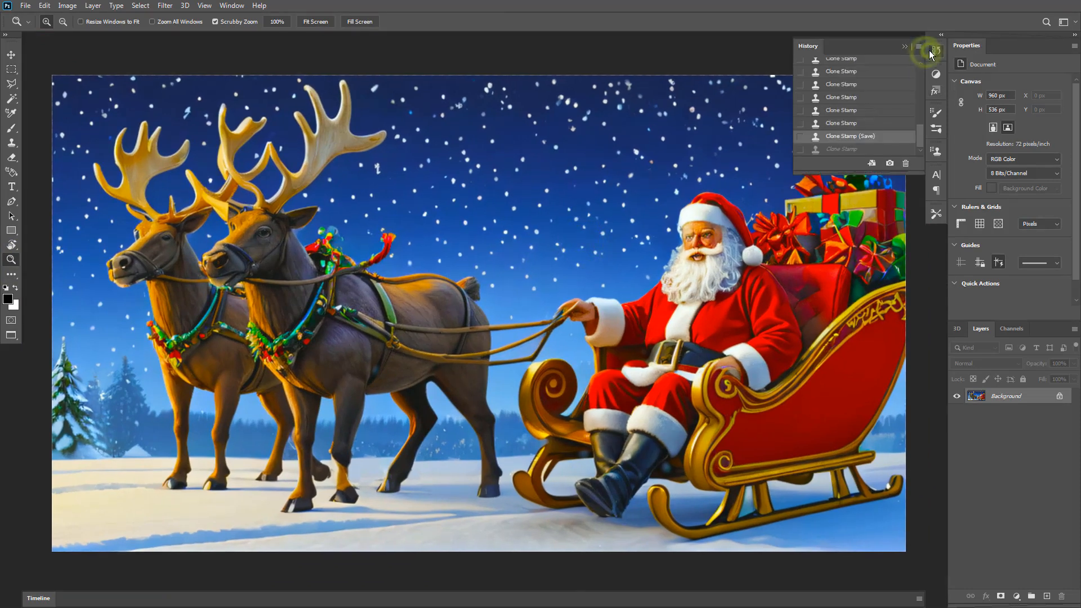
left_click(882, 68)
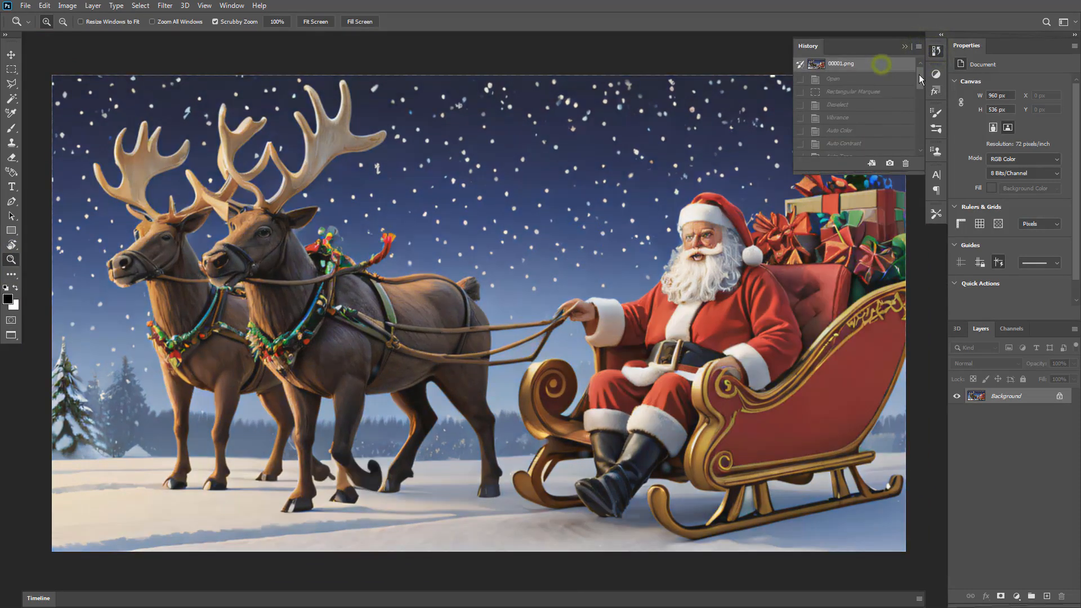
left_click_drag(920, 74, 917, 151)
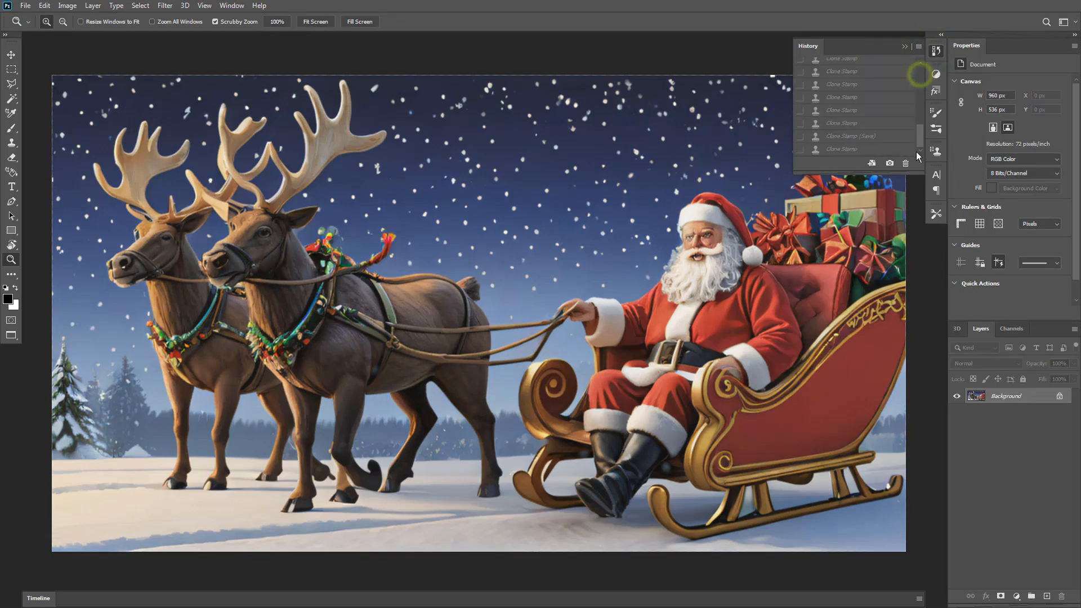
left_click(864, 149)
Switch twice more between the original image and the latest Clone Stamp state, and close the history with the retouched version active.
mouse_move(918, 139)
left_mouse_down()
mouse_move(920, 63)
mouse_move(917, 153)
mouse_move(903, 63)
mouse_move(918, 153)
left_mouse_up()
left_click(885, 66)
left_click(865, 149)
left_click(867, 63)
left_click(866, 150)
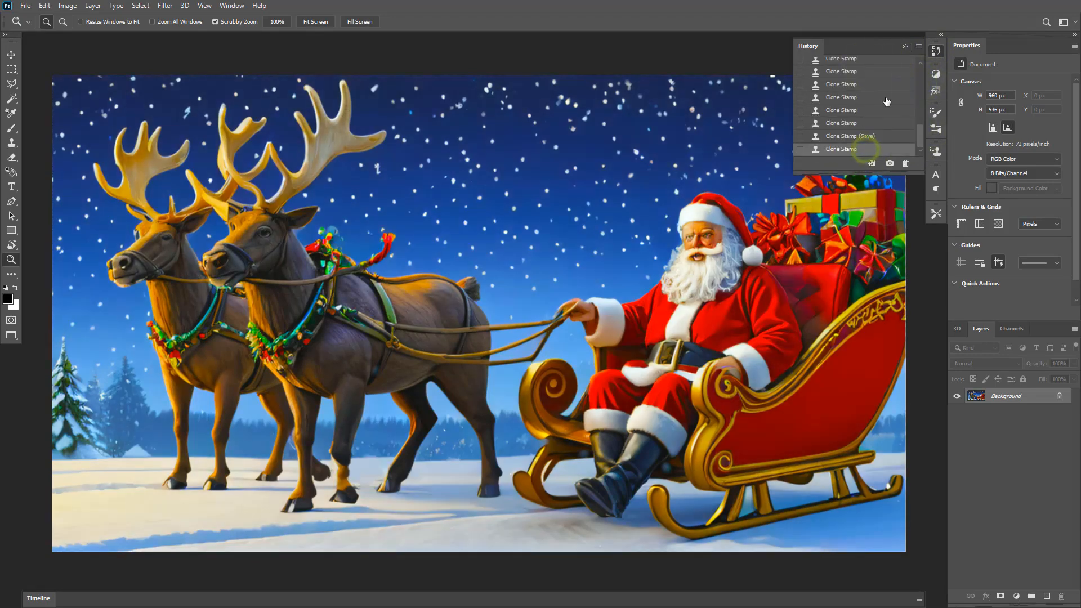
left_click(905, 45)
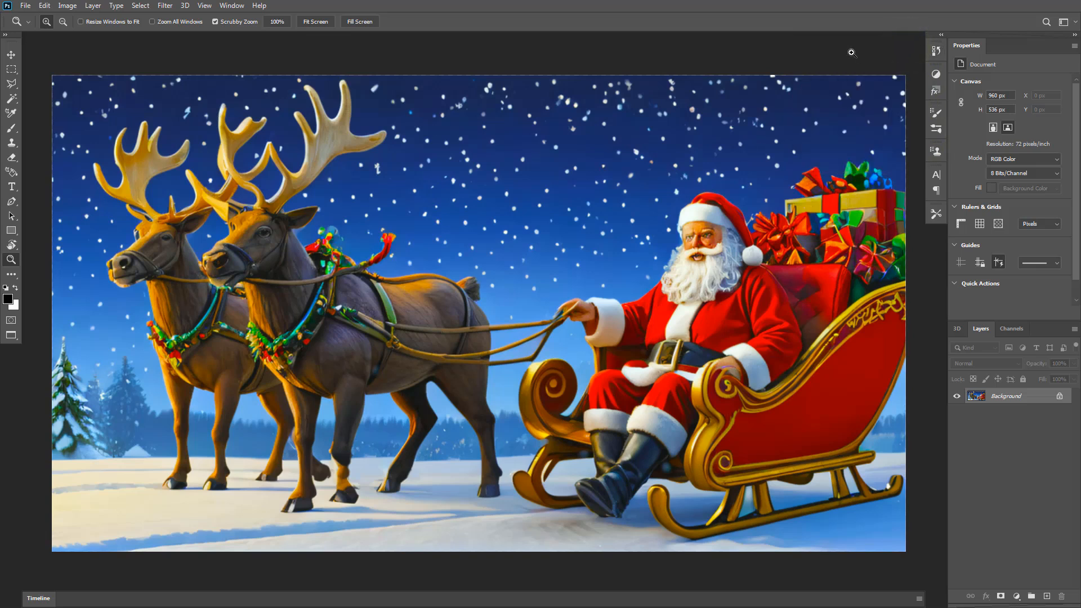